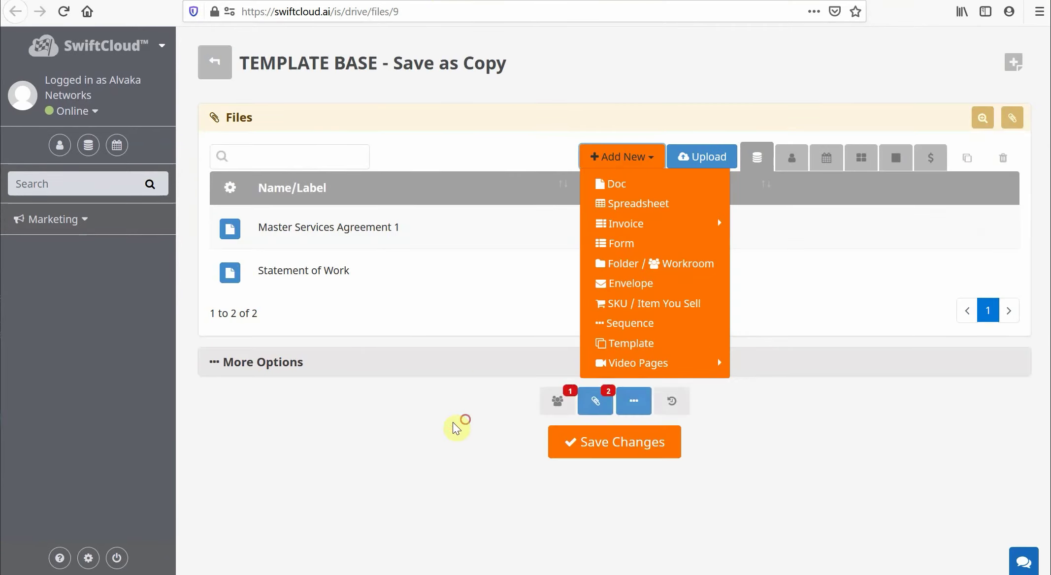
- Open Master Services Agreement 1 and save a copy named with the client's full name followed by SOW
{"action": "left_click", "coordinate": [304, 244]}
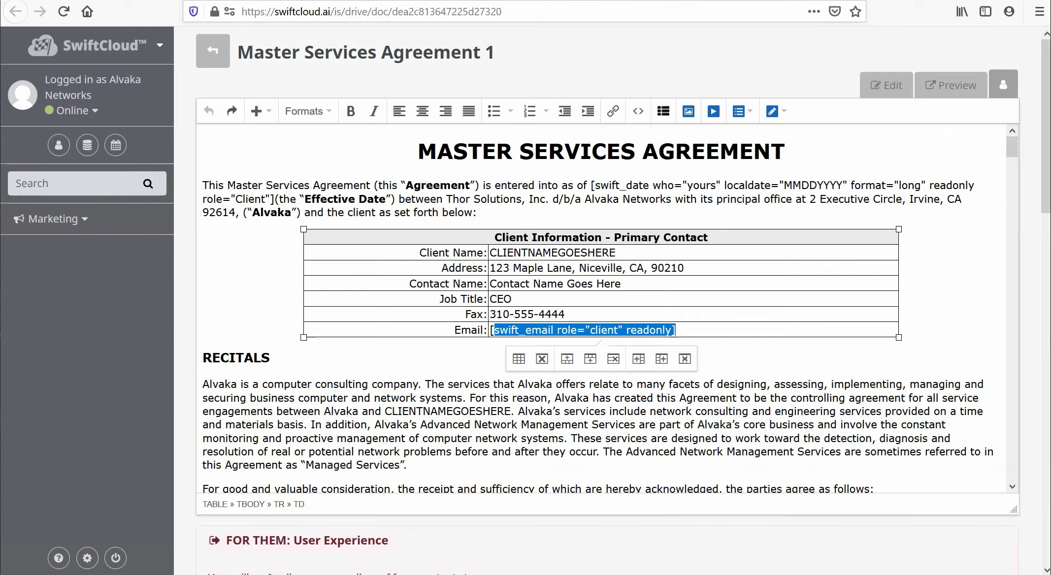
{"action": "left_click_drag", "start_coordinate": [1044, 150], "coordinate": [1044, 434]}
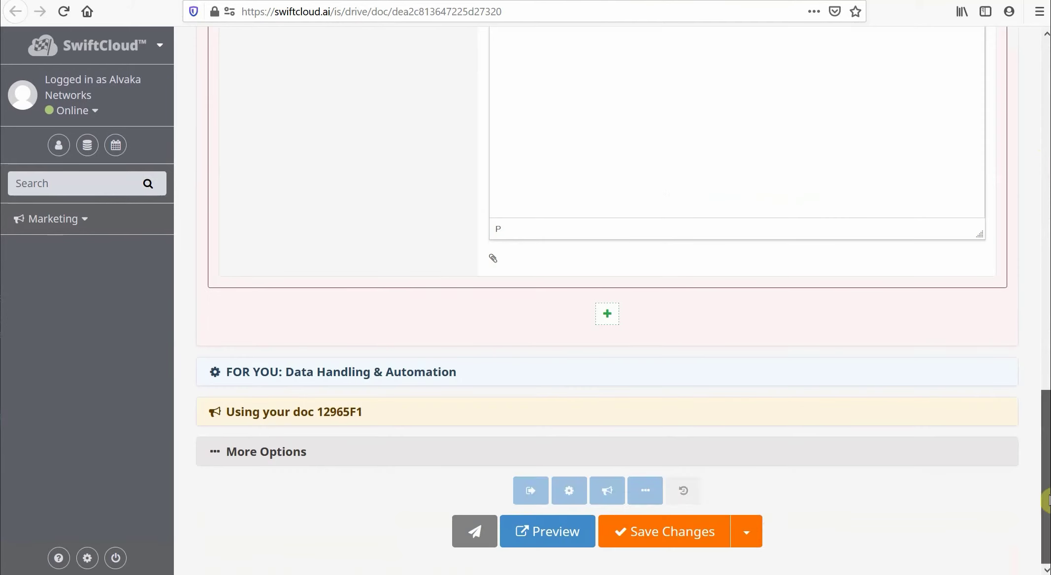
{"action": "left_click", "coordinate": [746, 531]}
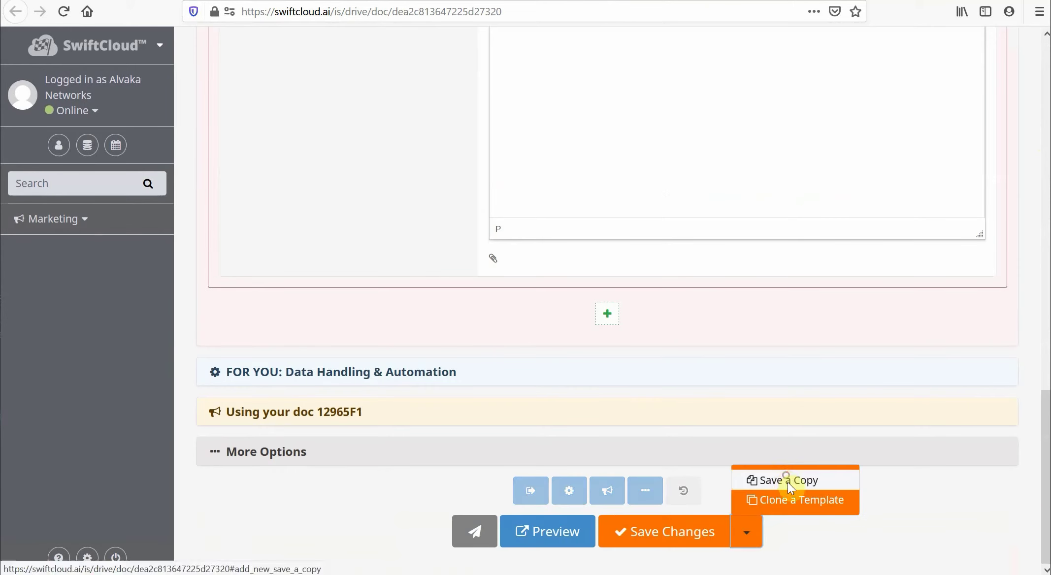
{"action": "left_click", "coordinate": [785, 478]}
{"action": "left_click", "coordinate": [580, 123]}
{"action": "type", "text": "Jo"}
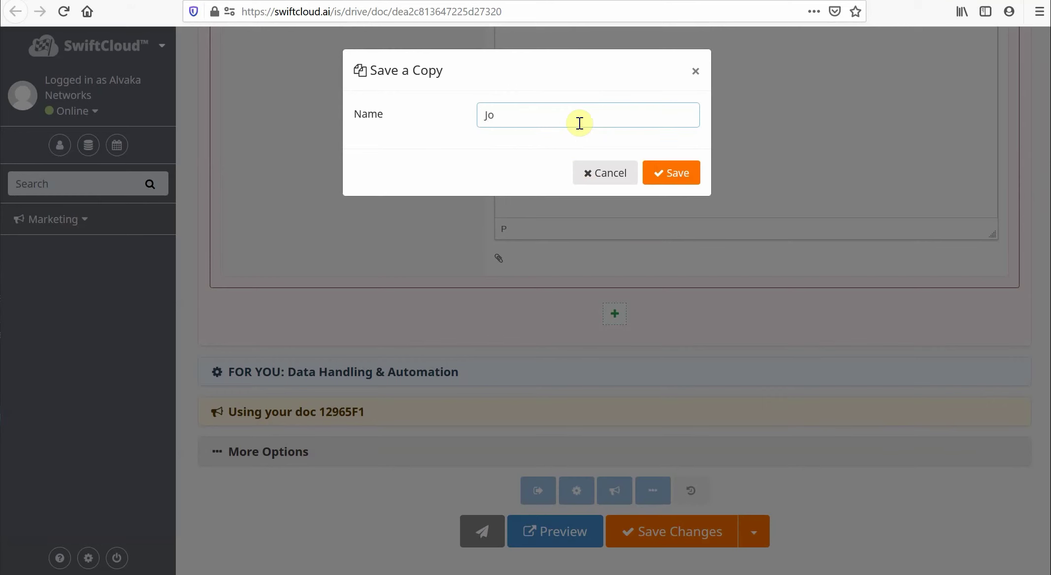
{"action": "type", "text": "hn Doe"}
{"action": "type", "text": " SOV"}
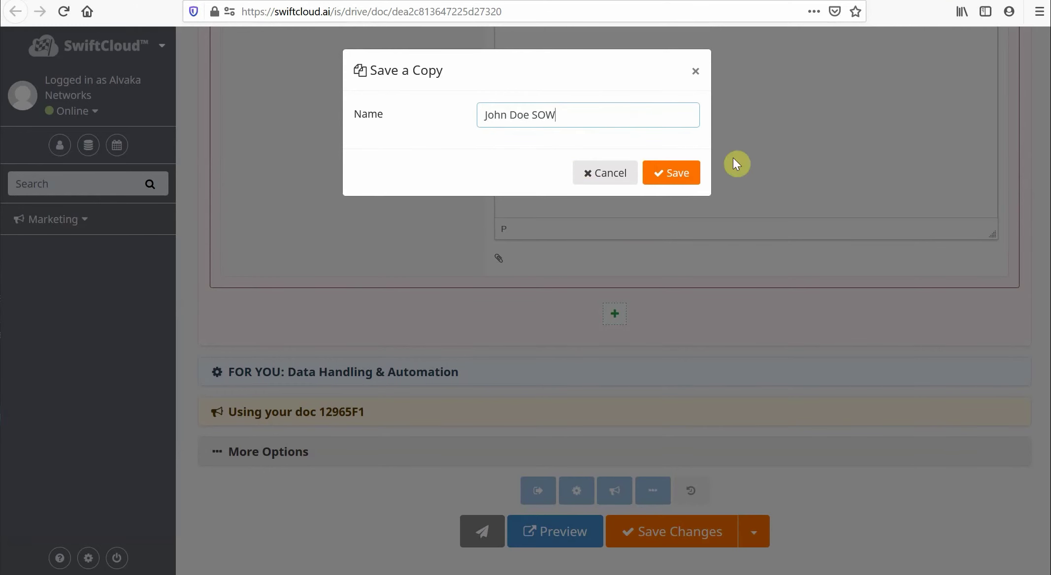
{"action": "left_click", "coordinate": [686, 173]}
- Review the User Experience section of the document and the actions offered for what signers get after signing
{"action": "left_click_drag", "start_coordinate": [1045, 139], "coordinate": [1046, 298]}
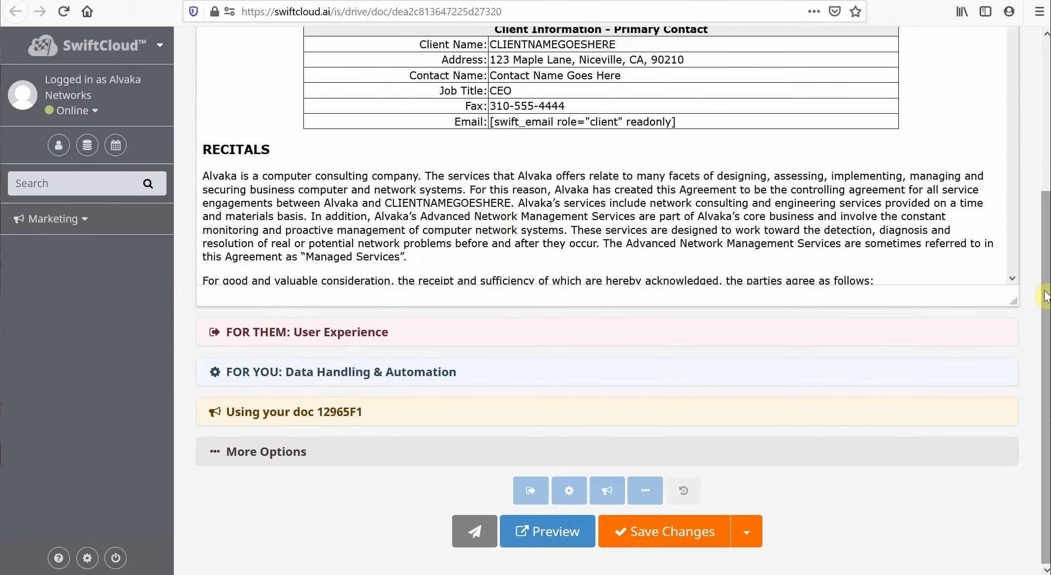
{"action": "left_click", "coordinate": [295, 329]}
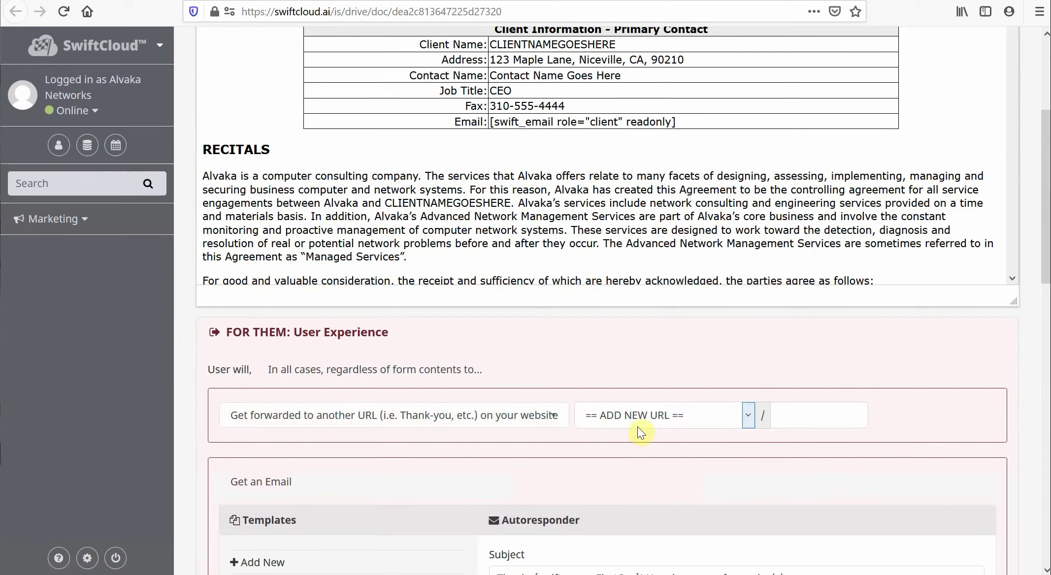
{"action": "left_click", "coordinate": [512, 410]}
{"action": "left_click", "coordinate": [509, 391]}
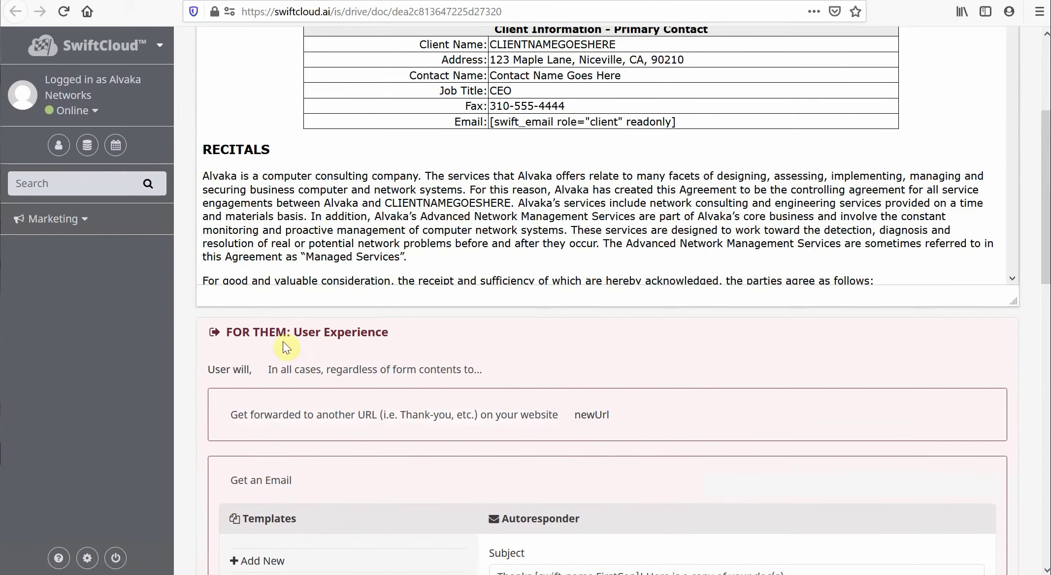
{"action": "left_click", "coordinate": [334, 337]}
{"action": "left_click", "coordinate": [334, 337]}
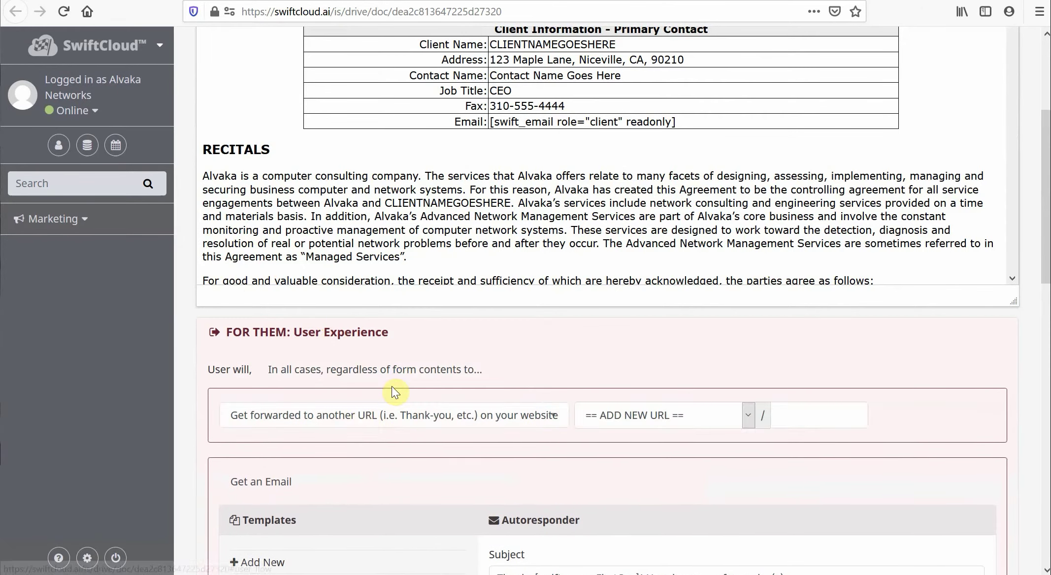
{"action": "left_click", "coordinate": [362, 415]}
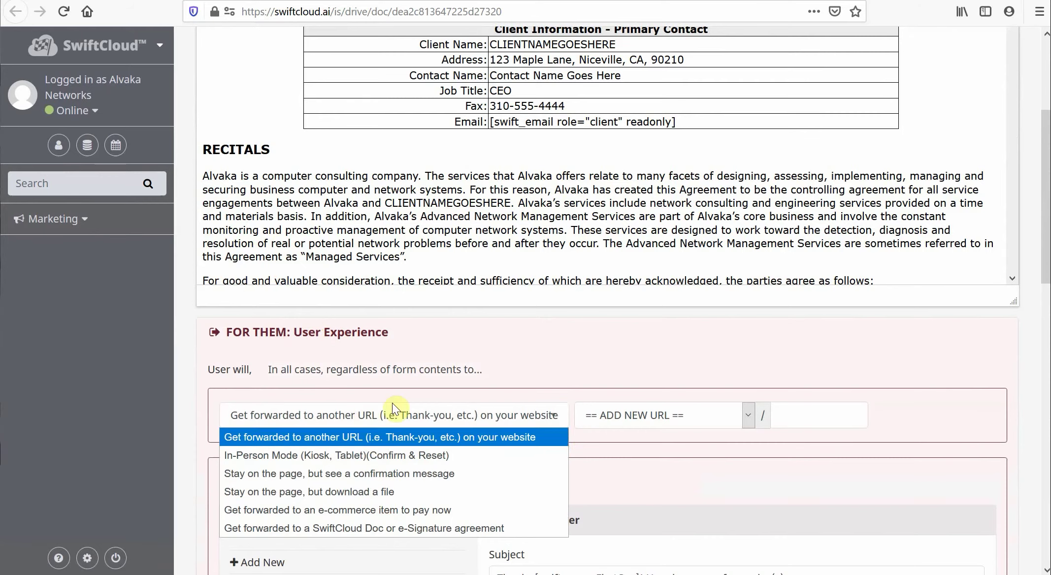
{"action": "left_click", "coordinate": [366, 341]}
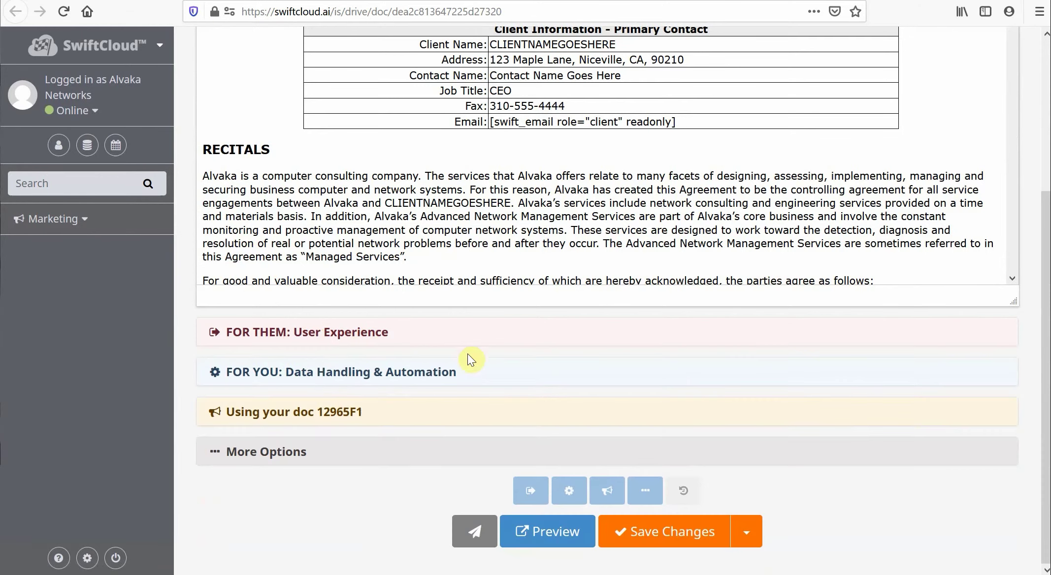
- Review the Data Handling & Automation section and the sharing options for using the document
{"action": "left_click", "coordinate": [335, 376]}
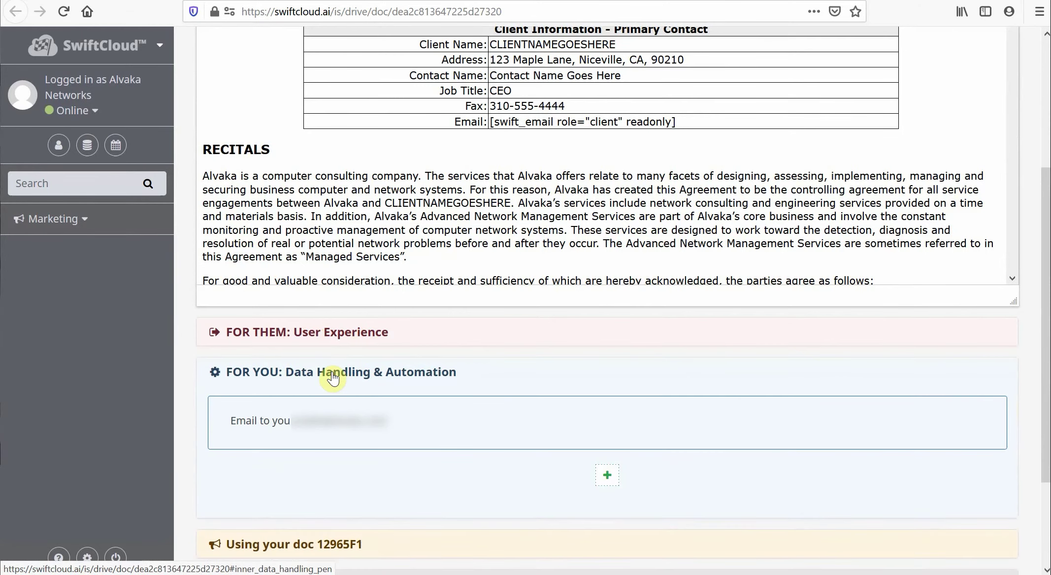
{"action": "left_click", "coordinate": [333, 377]}
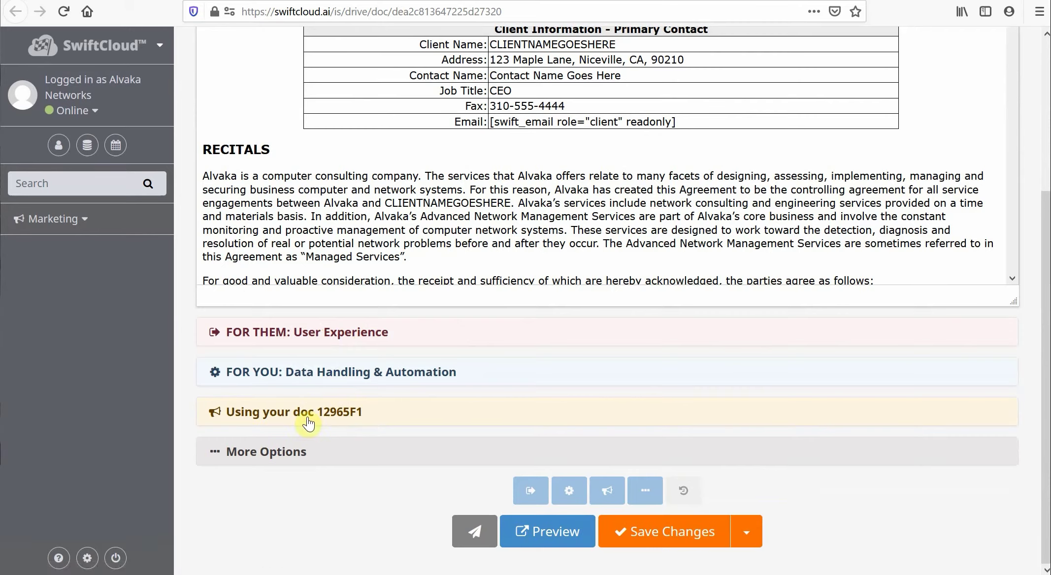
{"action": "left_click", "coordinate": [308, 415]}
{"action": "scroll", "coordinate": [438, 411], "scroll_direction": "down", "scroll_amount": 4}
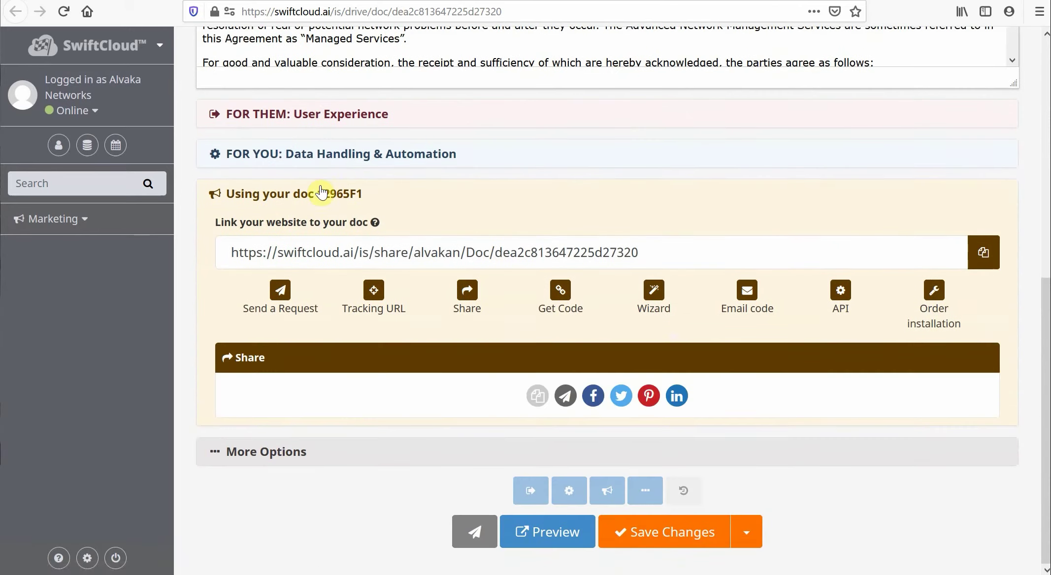
{"action": "left_click", "coordinate": [320, 194]}
- Review the document's additional options, including advanced settings, signer authentication and the choices for signing roles
{"action": "left_click", "coordinate": [275, 455]}
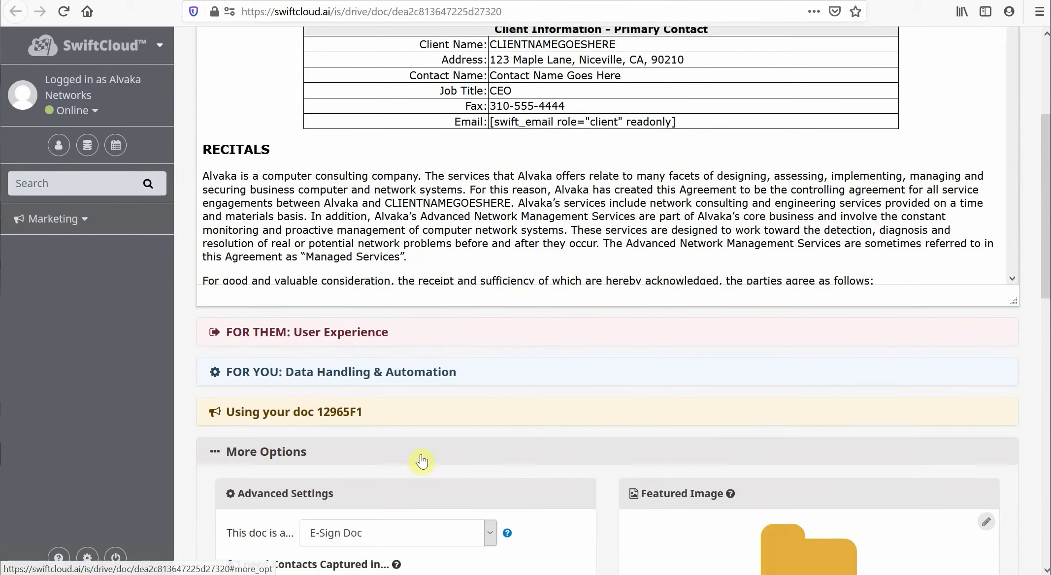
{"action": "scroll", "coordinate": [417, 358], "scroll_direction": "up", "scroll_amount": 5}
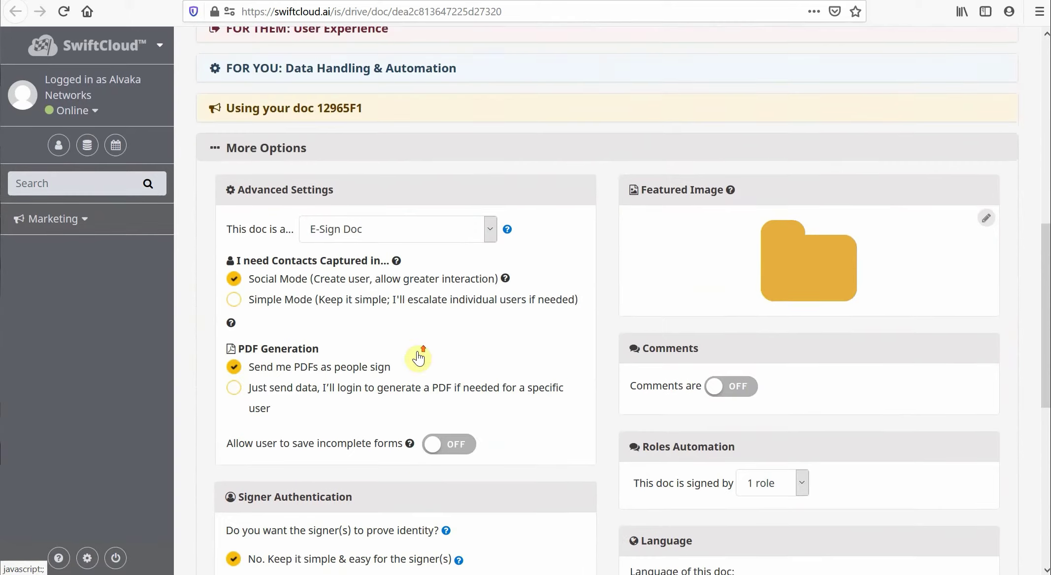
{"action": "scroll", "coordinate": [429, 269], "scroll_direction": "down", "scroll_amount": 5}
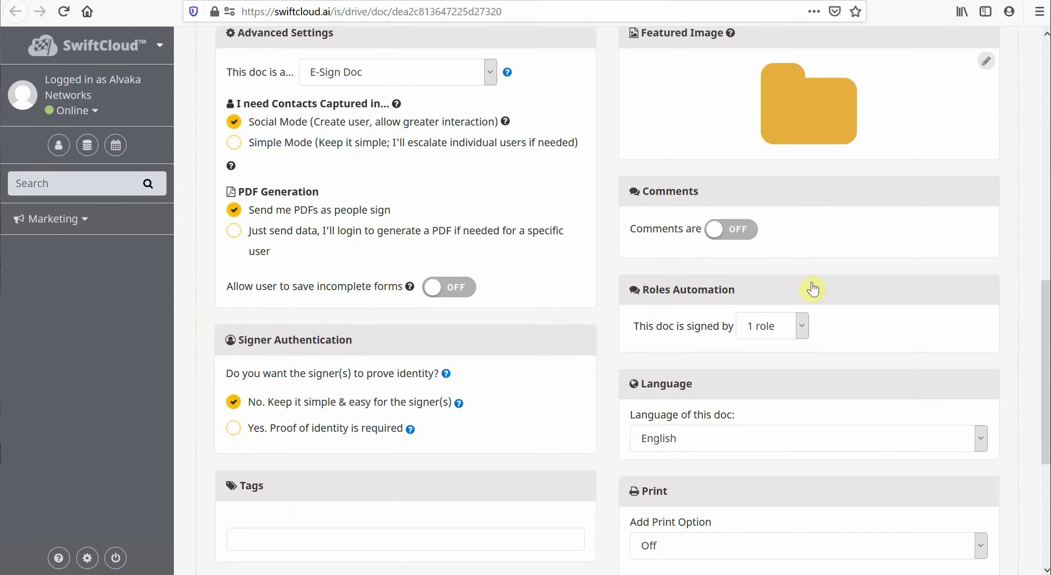
{"action": "left_click", "coordinate": [792, 329]}
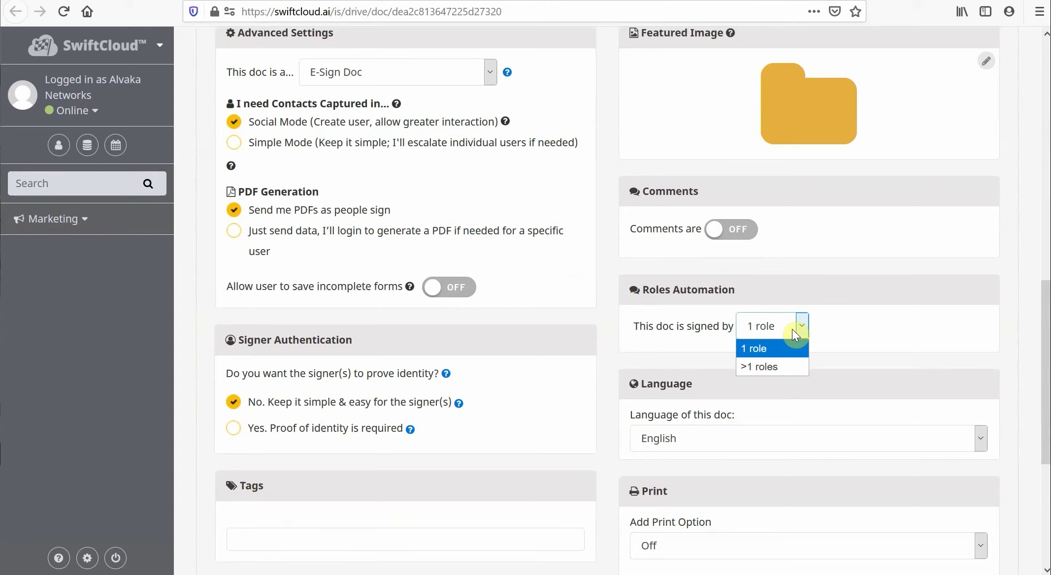
{"action": "scroll", "coordinate": [791, 329], "scroll_direction": "up", "scroll_amount": 2}
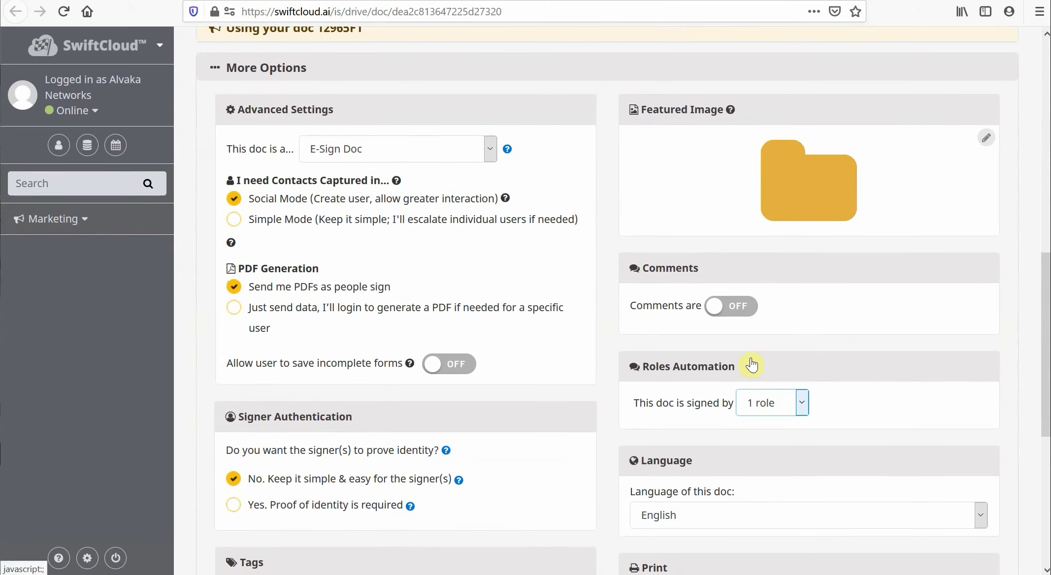
{"action": "left_click", "coordinate": [292, 75]}
- Examine the agreement's introduction and Client Information table, and select the client email shortcode
{"action": "scroll", "coordinate": [755, 393], "scroll_direction": "up", "scroll_amount": 5}
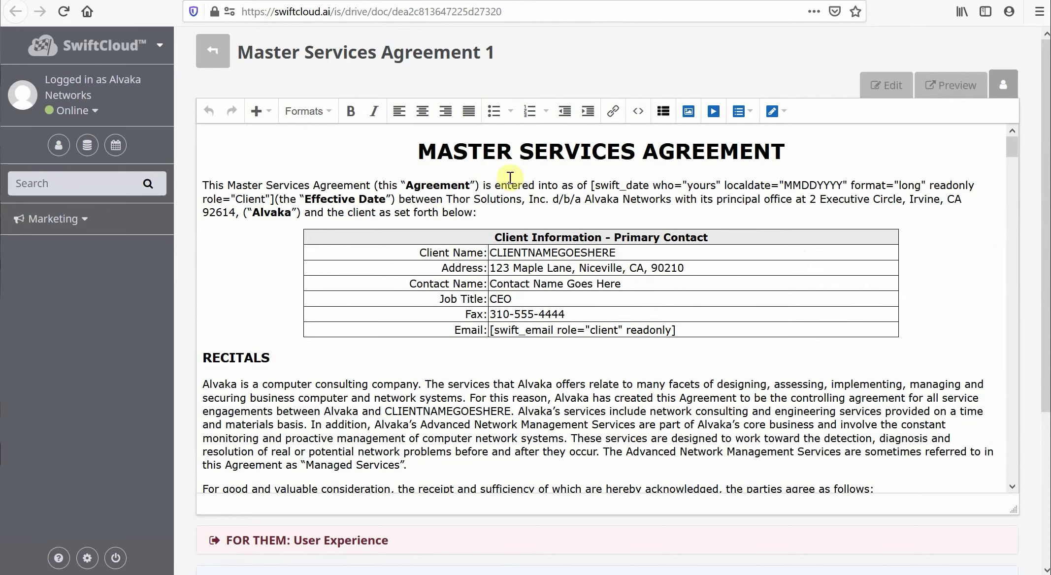
{"action": "left_click", "coordinate": [473, 179]}
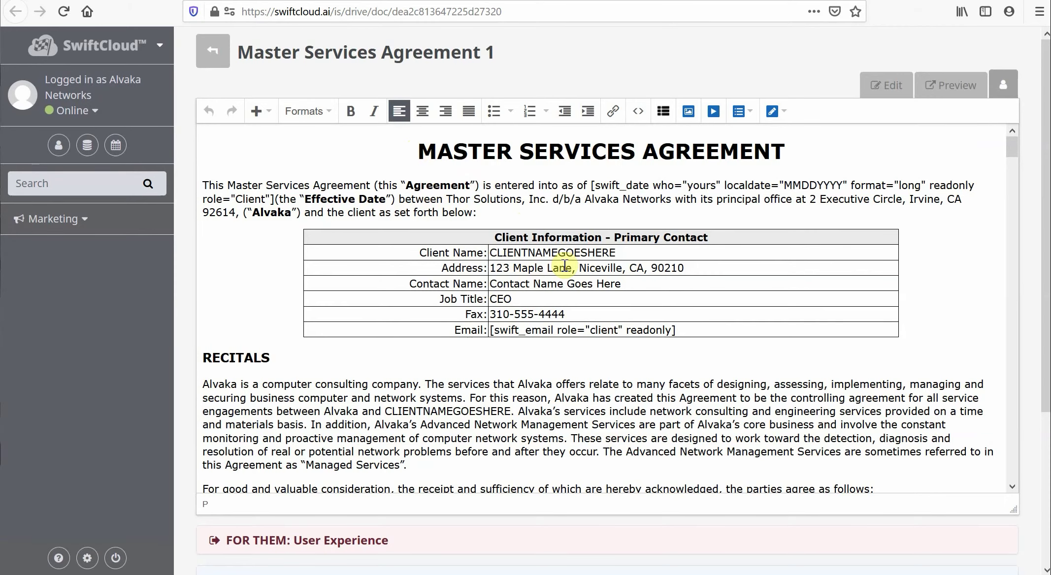
{"action": "left_click_drag", "start_coordinate": [1013, 147], "coordinate": [680, 202]}
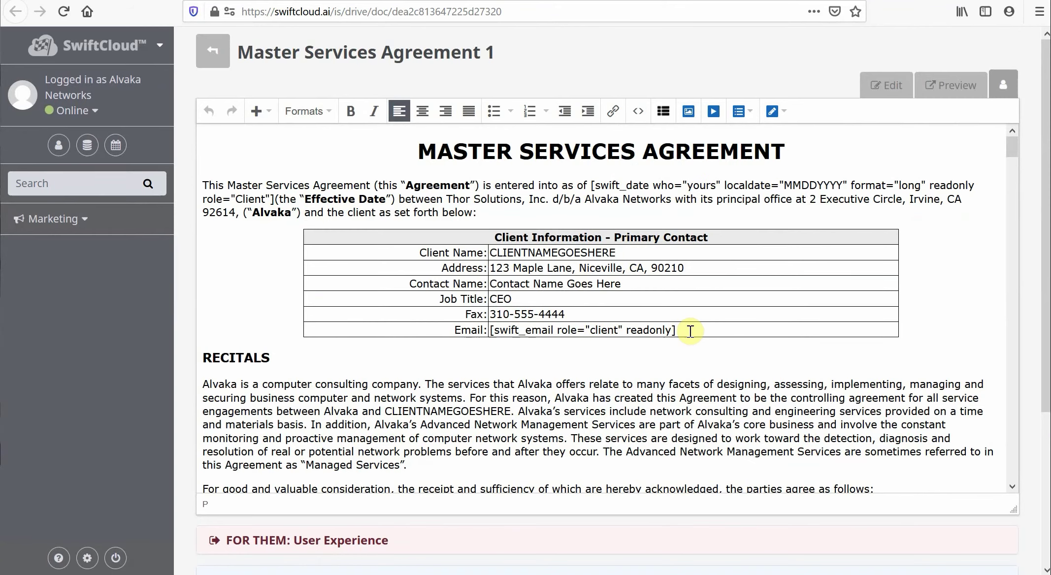
{"action": "left_click_drag", "start_coordinate": [691, 332], "coordinate": [496, 329]}
{"action": "left_click", "coordinate": [523, 372]}
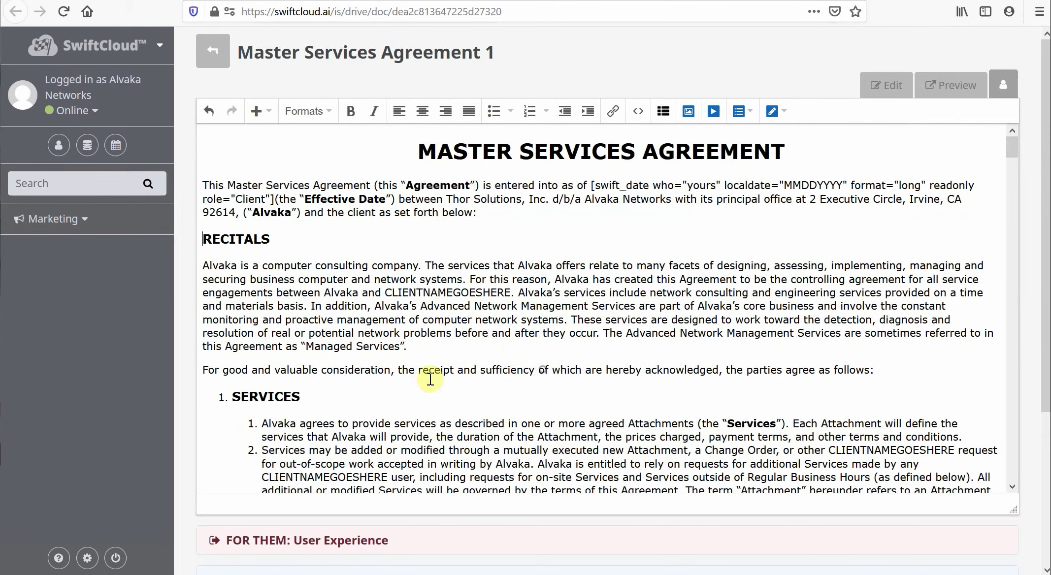
{"action": "key", "text": "ctrl+z"}
{"action": "left_click", "coordinate": [613, 381]}
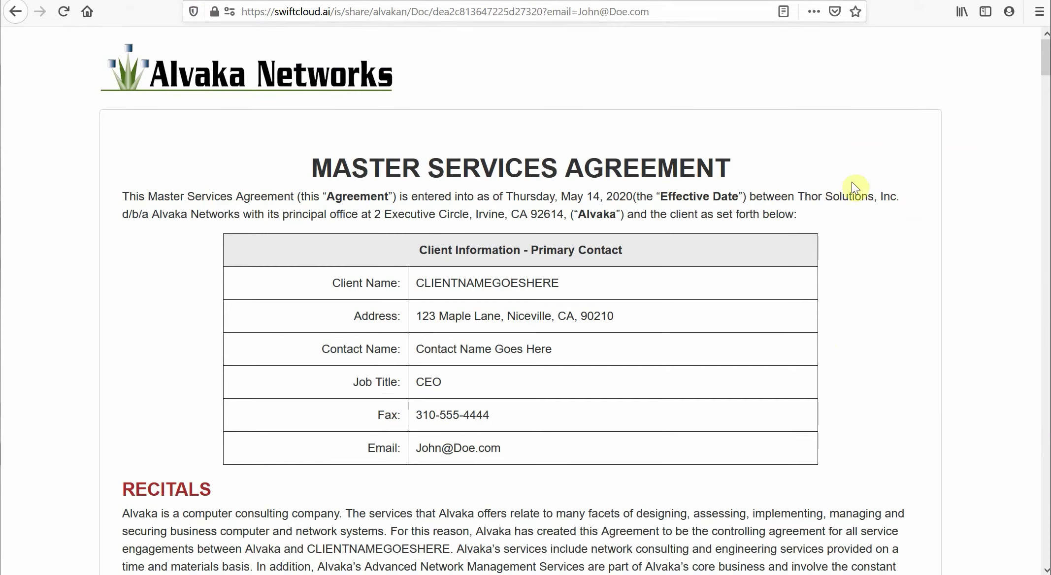
- Draw a freehand signature in the signature box at the end of the agreement preview
{"action": "scroll", "coordinate": [1015, 373], "scroll_direction": "down", "scroll_amount": 20}
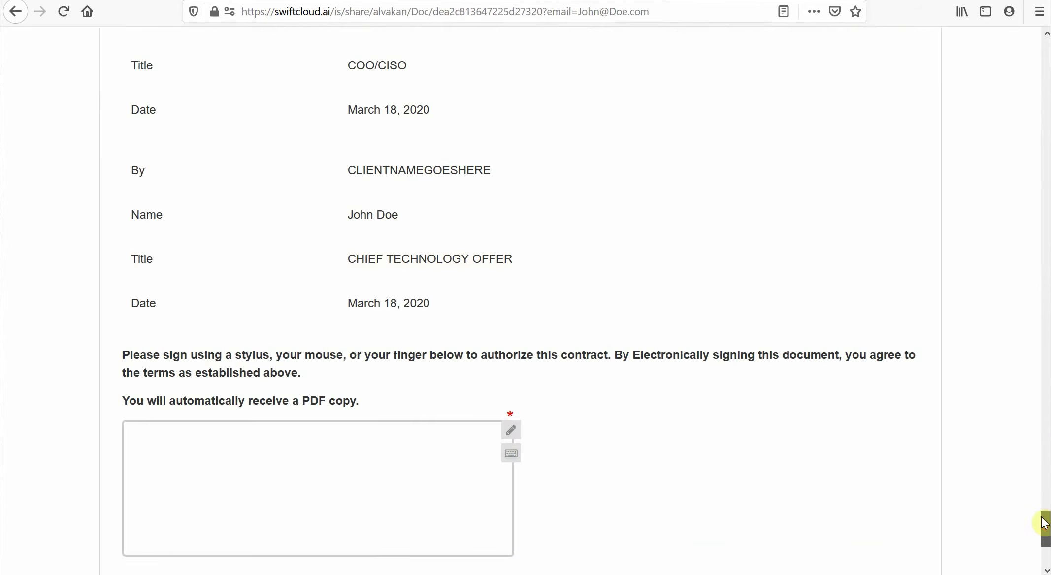
{"action": "left_click", "coordinate": [301, 461]}
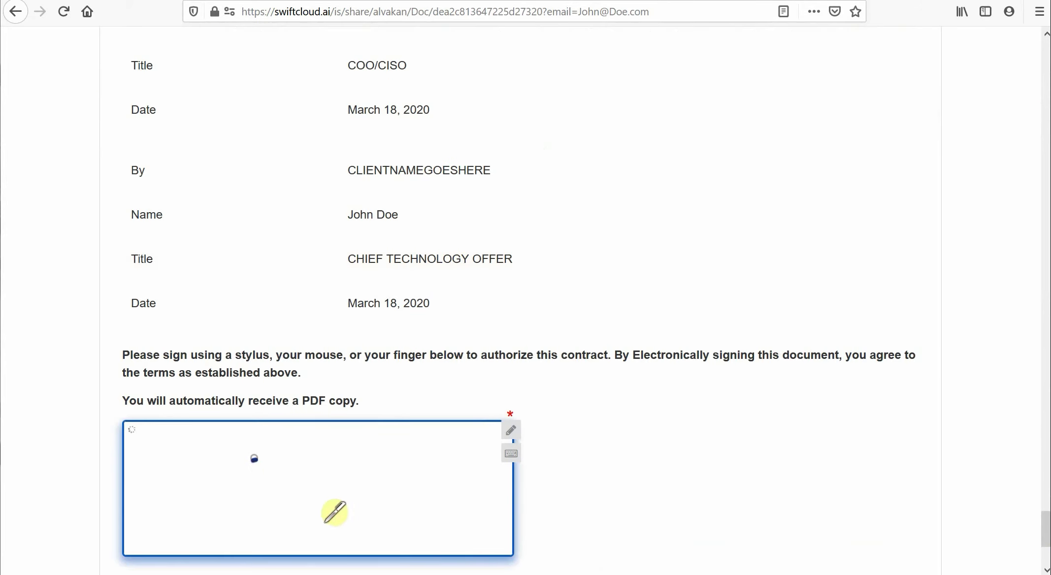
{"action": "left_click_drag", "start_coordinate": [328, 517], "coordinate": [369, 481]}
- Fill the signature box with a typed signature of the client's full name in the first handwriting style
{"action": "left_click", "coordinate": [510, 454]}
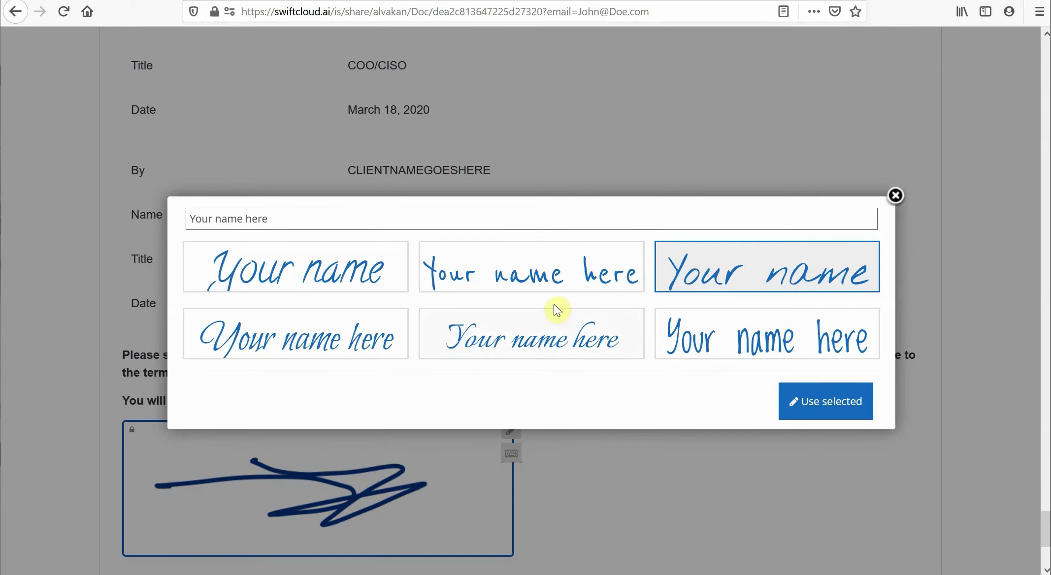
{"action": "left_click", "coordinate": [378, 212]}
{"action": "type", "text": "John Doe"}
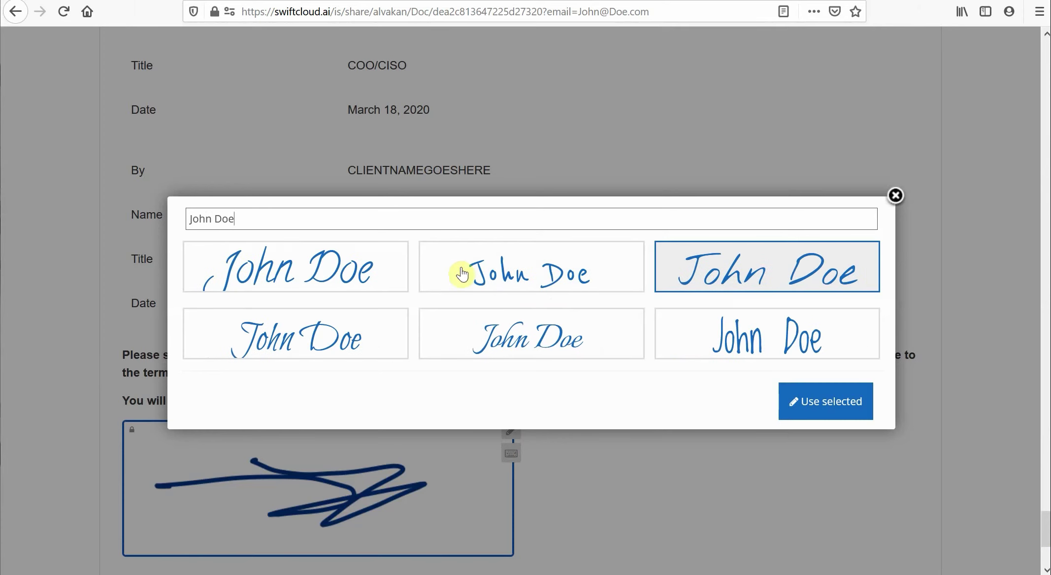
{"action": "left_click", "coordinate": [317, 277]}
{"action": "left_click", "coordinate": [822, 406]}
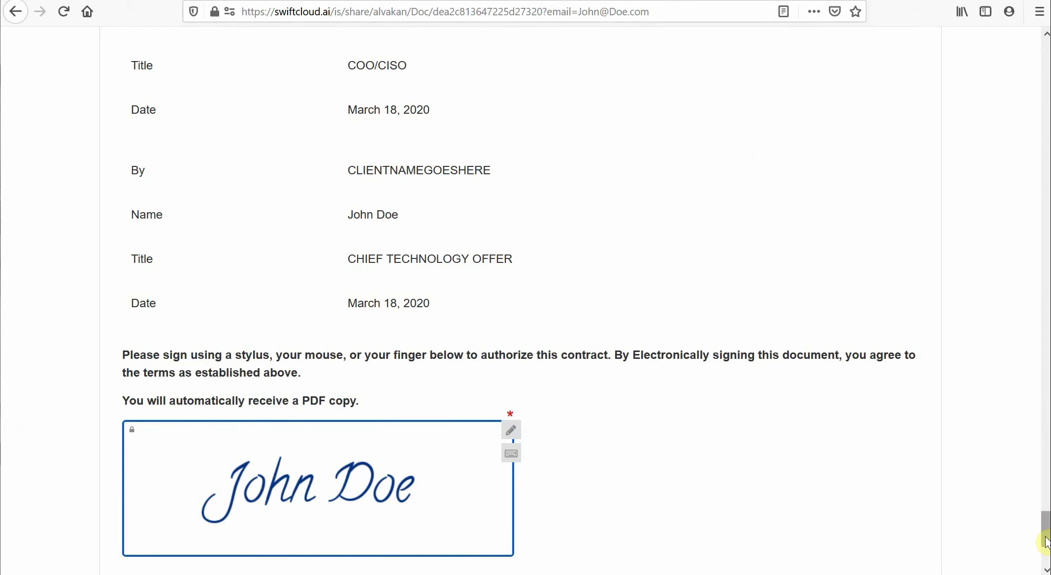
- Examine the client details in the agreement preview and highlight the CLIENTNAMEGOESHERE placeholder in the Recitals
{"action": "left_click_drag", "start_coordinate": [1039, 528], "coordinate": [1008, 54]}
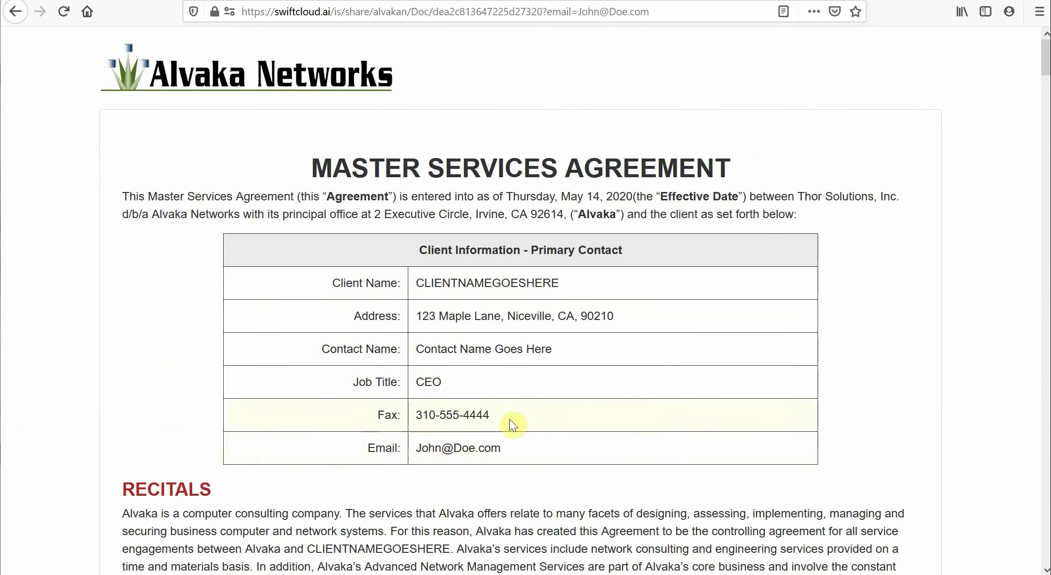
{"action": "scroll", "coordinate": [480, 370], "scroll_direction": "down", "scroll_amount": 5}
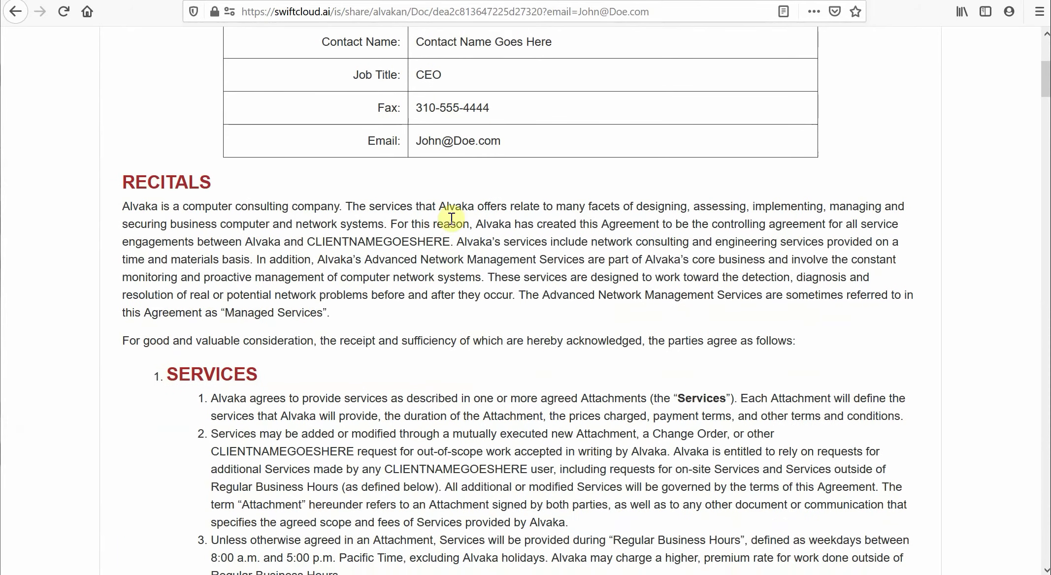
{"action": "left_click_drag", "start_coordinate": [450, 241], "coordinate": [306, 242]}
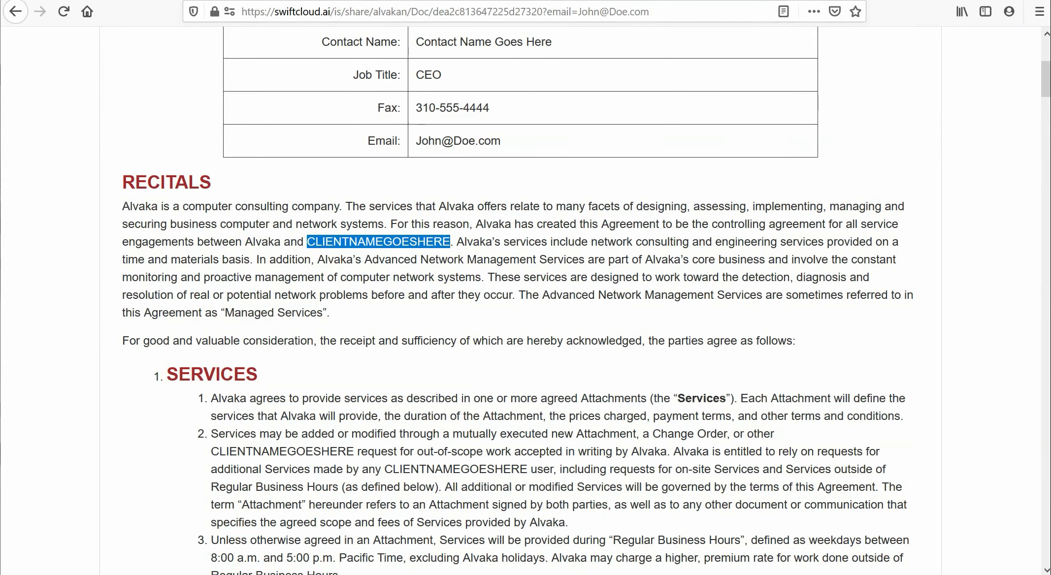
- Search the editable agreement for the CLIENTNAMEGOESHERE placeholder, with the client's full name entered as the replacement text
{"action": "left_click", "coordinate": [636, 0]}
{"action": "left_click_drag", "start_coordinate": [621, 252], "coordinate": [489, 252]}
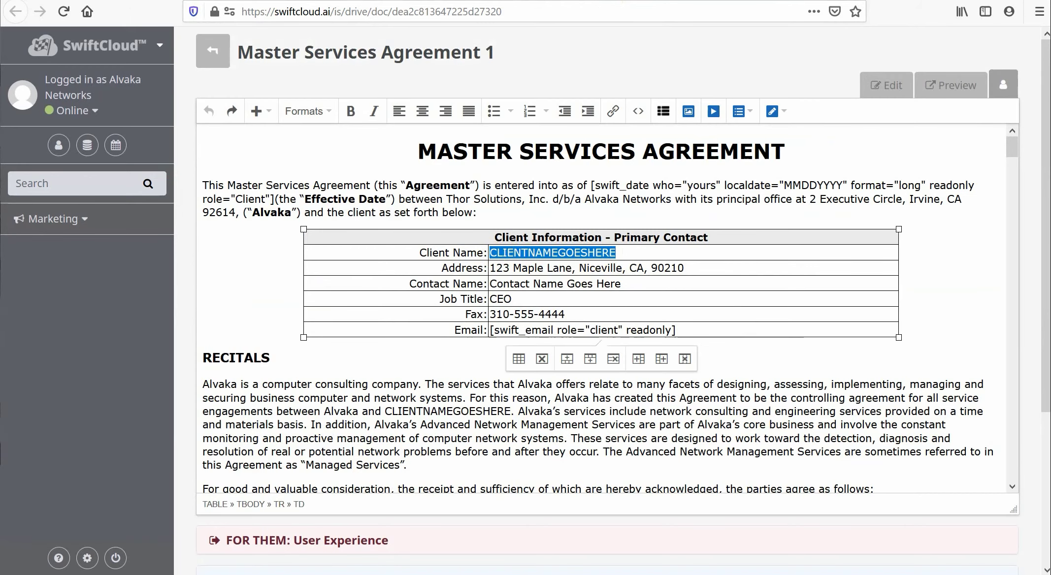
{"action": "key", "text": "ctrl+f"}
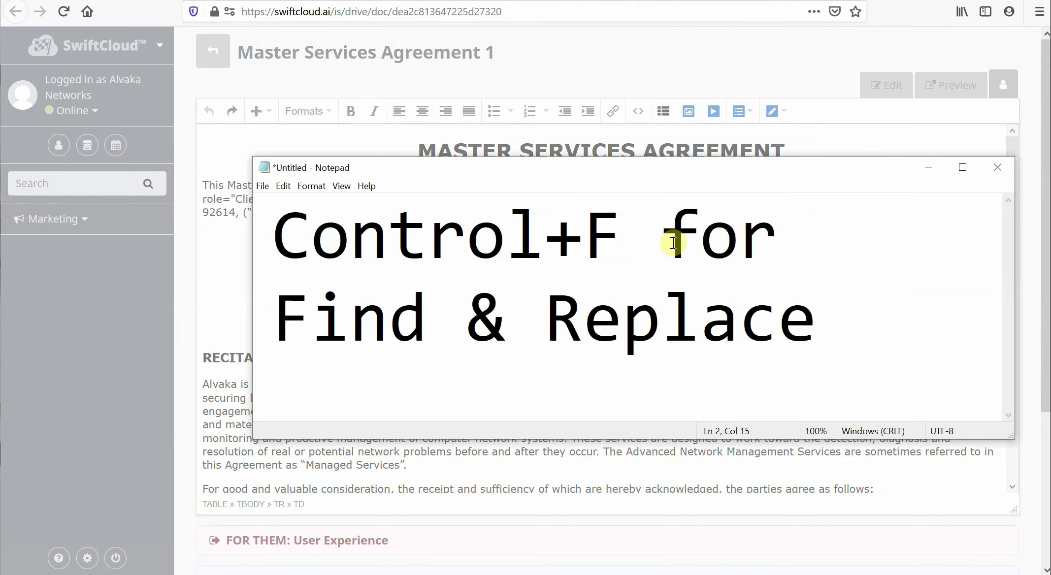
{"action": "left_click_drag", "start_coordinate": [619, 226], "coordinate": [223, 219]}
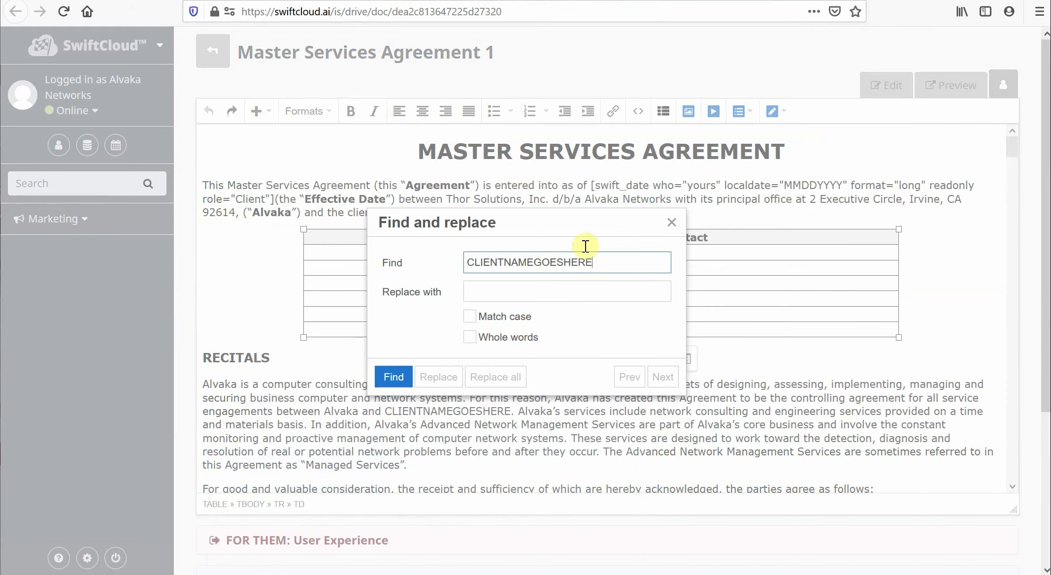
{"action": "double_click", "coordinate": [608, 263]}
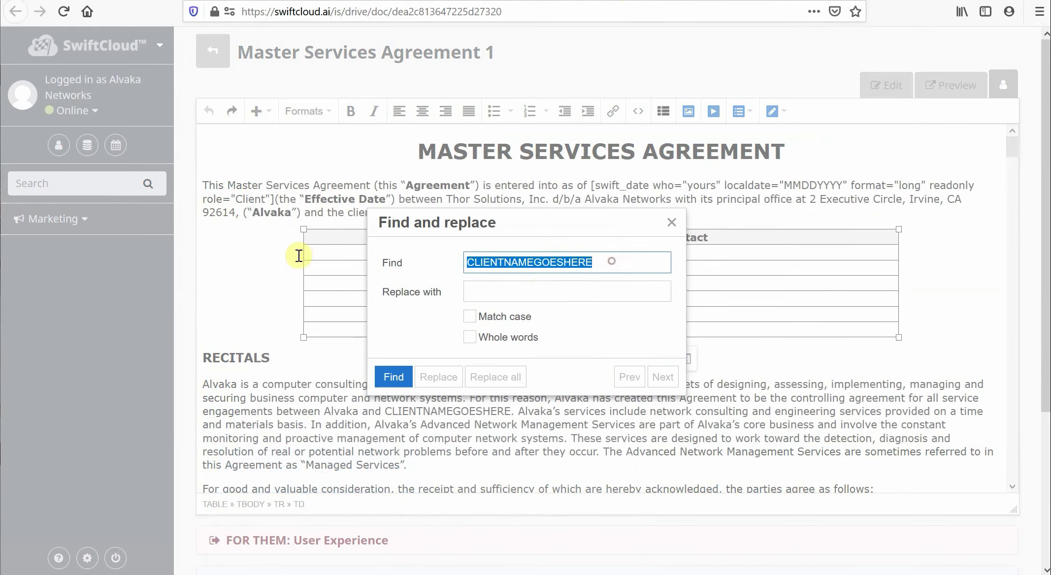
{"action": "left_click", "coordinate": [549, 292]}
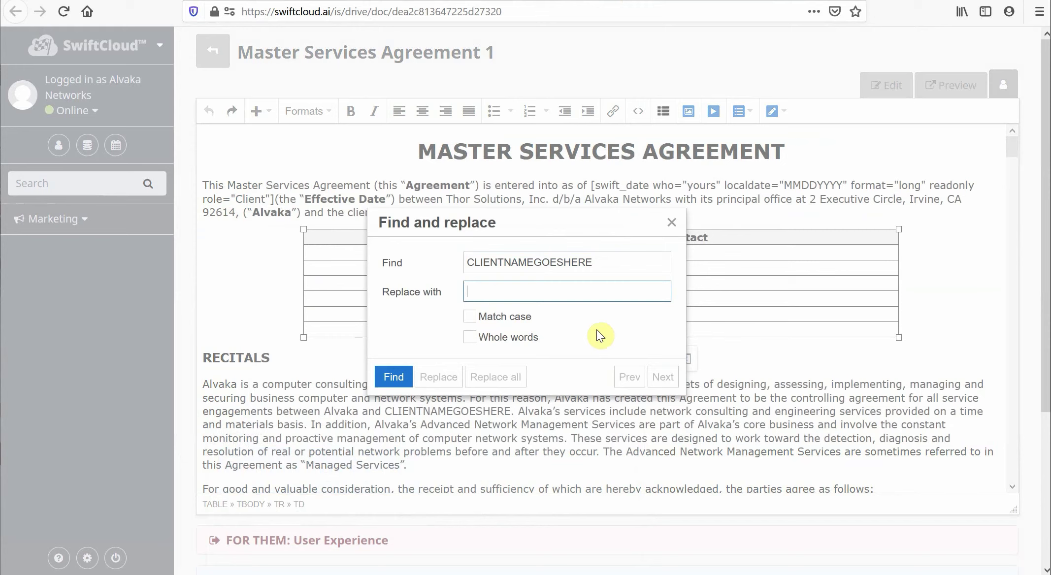
{"action": "type", "text": "John Doe"}
{"action": "left_click", "coordinate": [393, 378]}
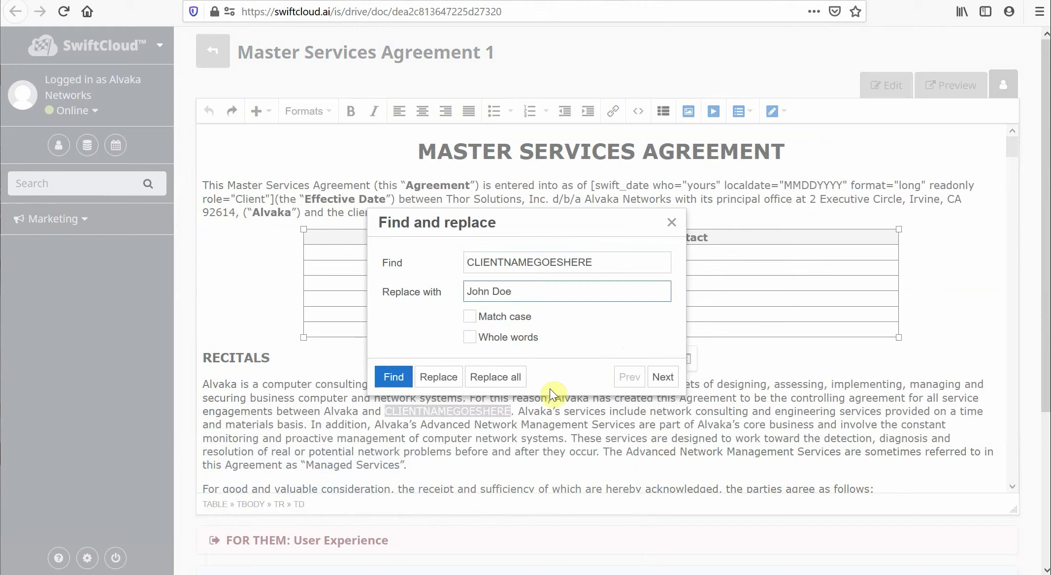
- Examine the client name placeholders in the agreement preview and highlight the second one in Services clause 2
{"action": "scroll", "coordinate": [773, 370], "scroll_direction": "down", "scroll_amount": 4}
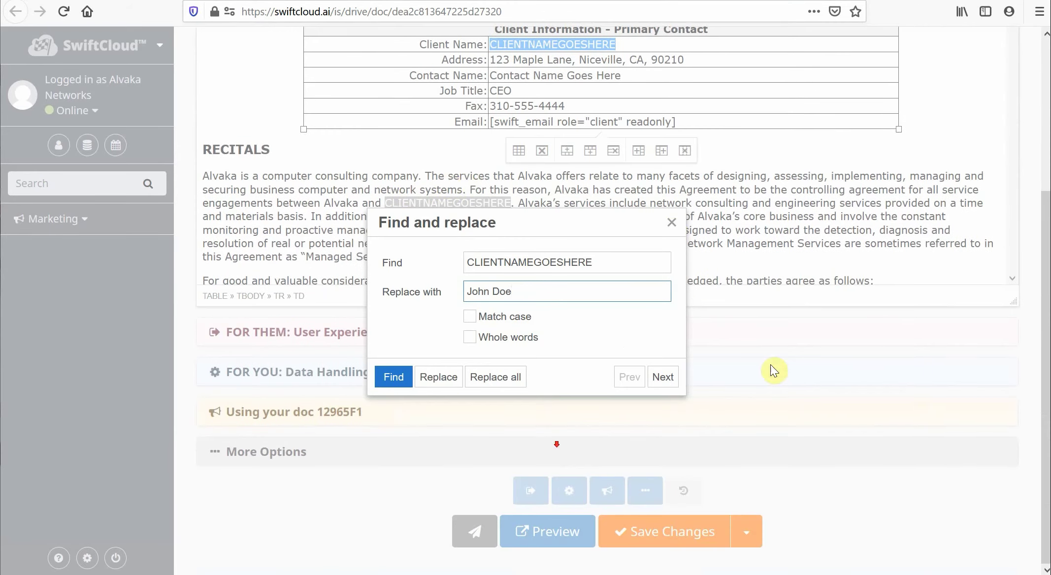
{"action": "scroll", "coordinate": [449, 186], "scroll_direction": "up", "scroll_amount": 4}
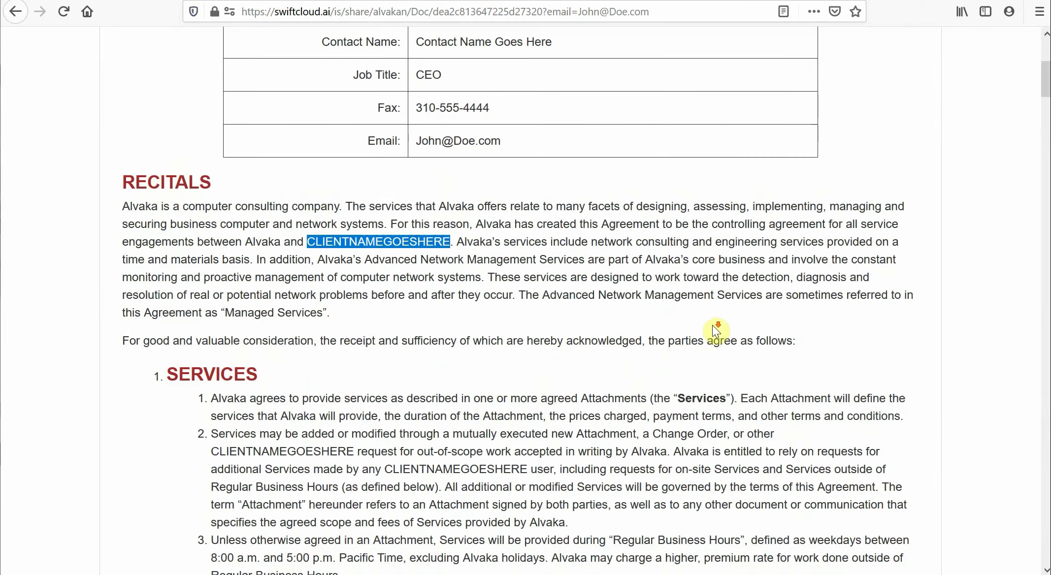
{"action": "scroll", "coordinate": [712, 310], "scroll_direction": "down", "scroll_amount": 7}
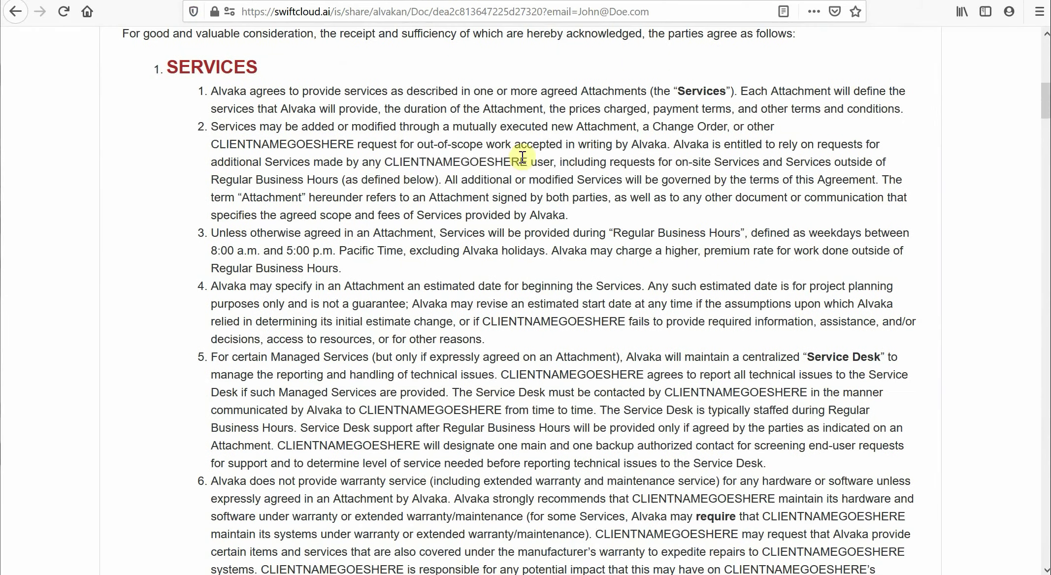
{"action": "left_click_drag", "start_coordinate": [528, 162], "coordinate": [383, 163]}
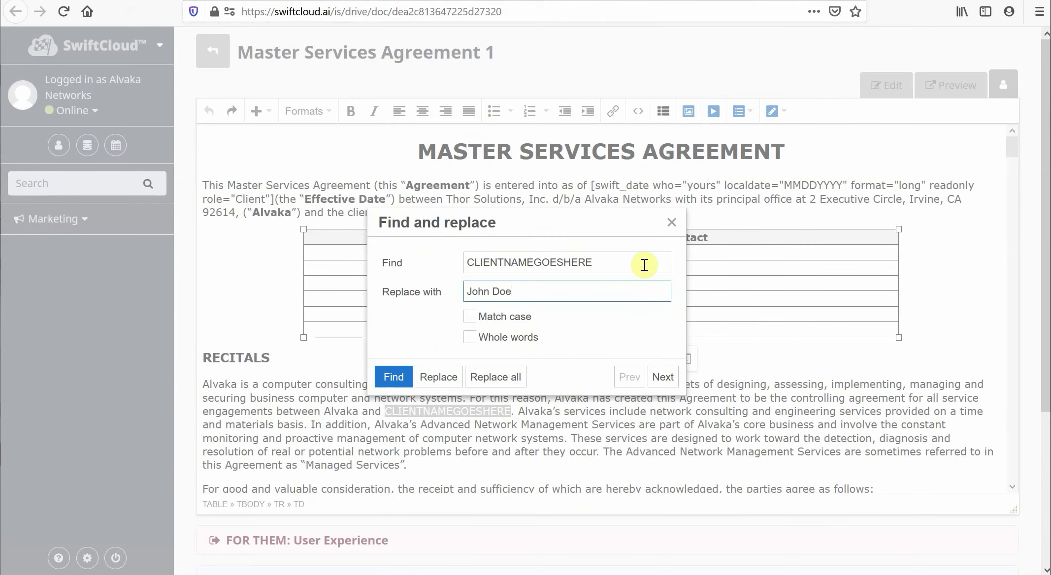
- Restart the find and replace for CLIENTNAMEGOESHERE in the agreement with Widget Inc. as the replacement, and close it without replacing
{"action": "left_click", "coordinate": [671, 222]}
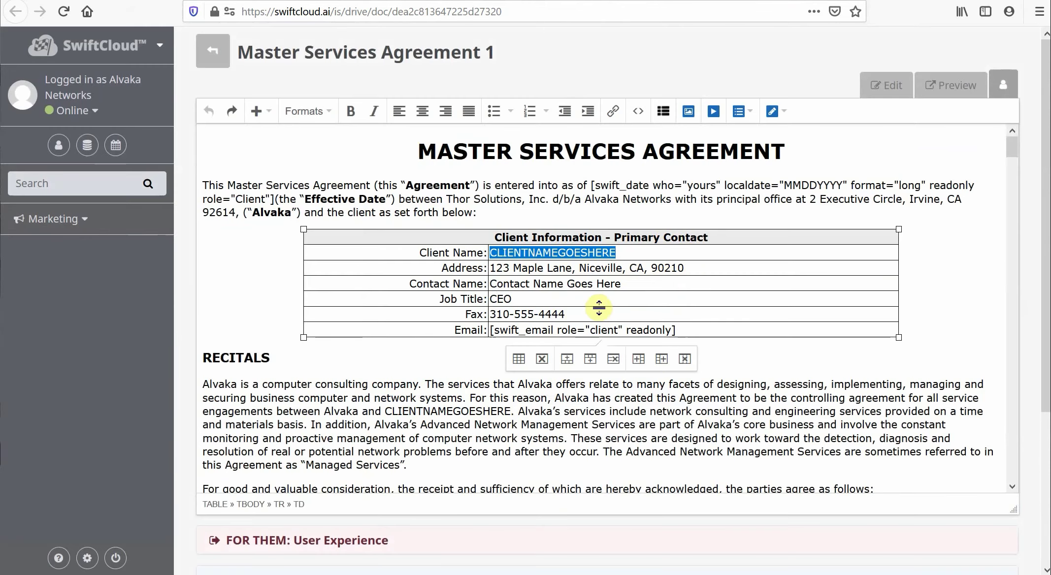
{"action": "key", "text": "ctrl+f"}
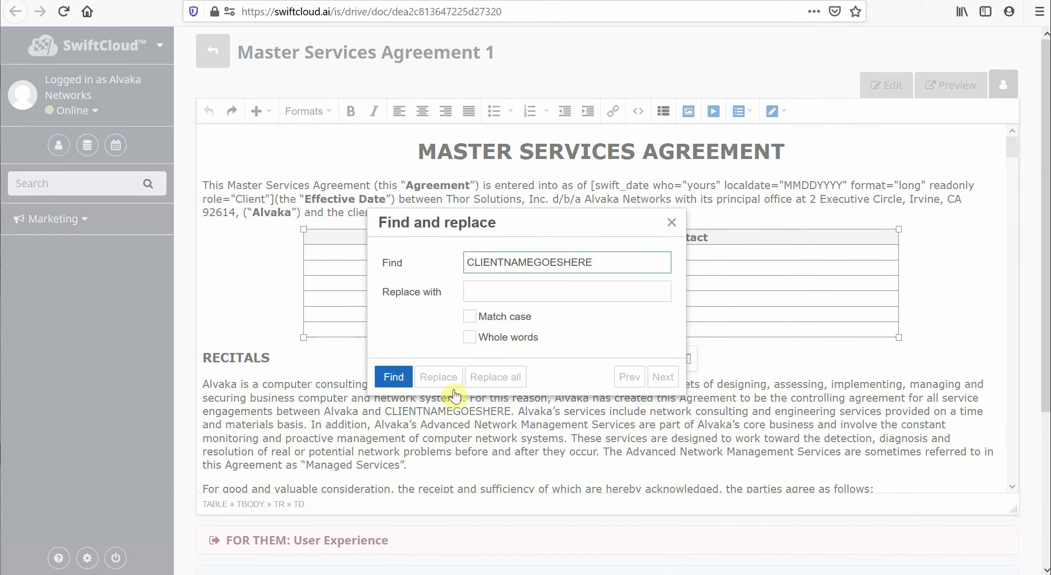
{"action": "left_click", "coordinate": [512, 291]}
{"action": "type", "text": "John Doe"}
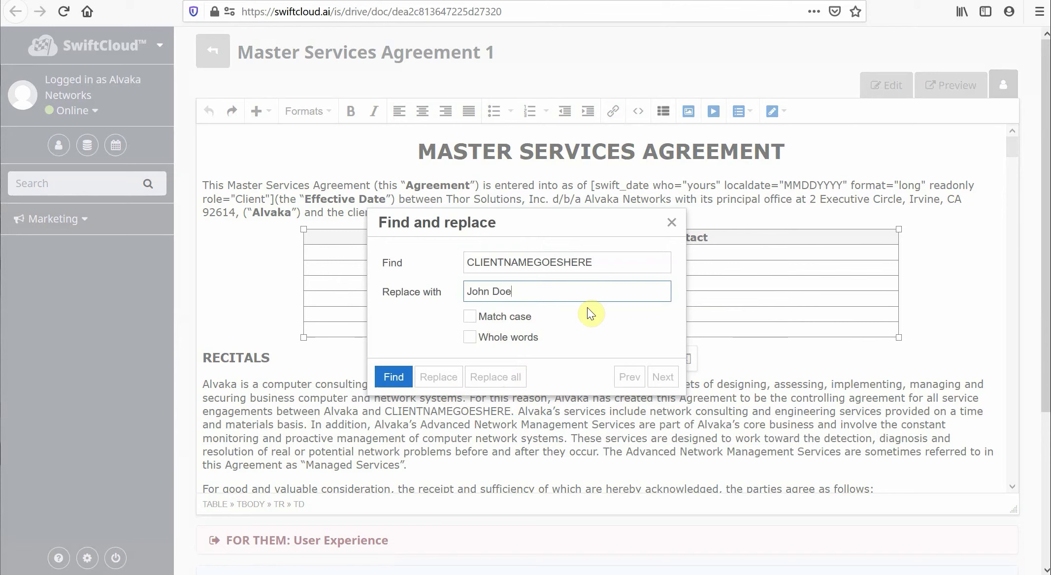
{"action": "key", "text": "ctrl+a"}
{"action": "type", "text": "Widget Inc."}
{"action": "left_click", "coordinate": [409, 372]}
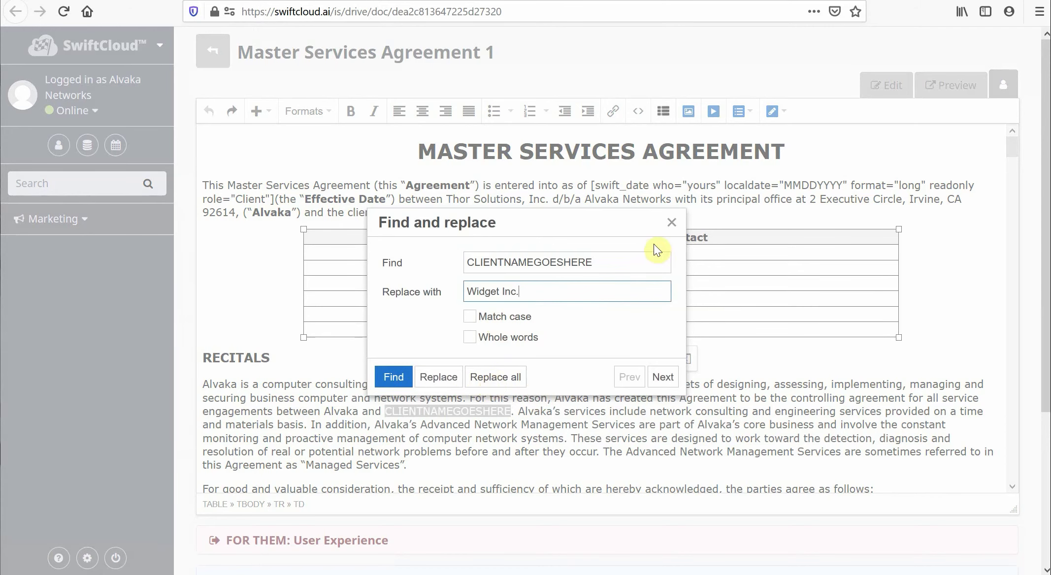
{"action": "left_click", "coordinate": [671, 222]}
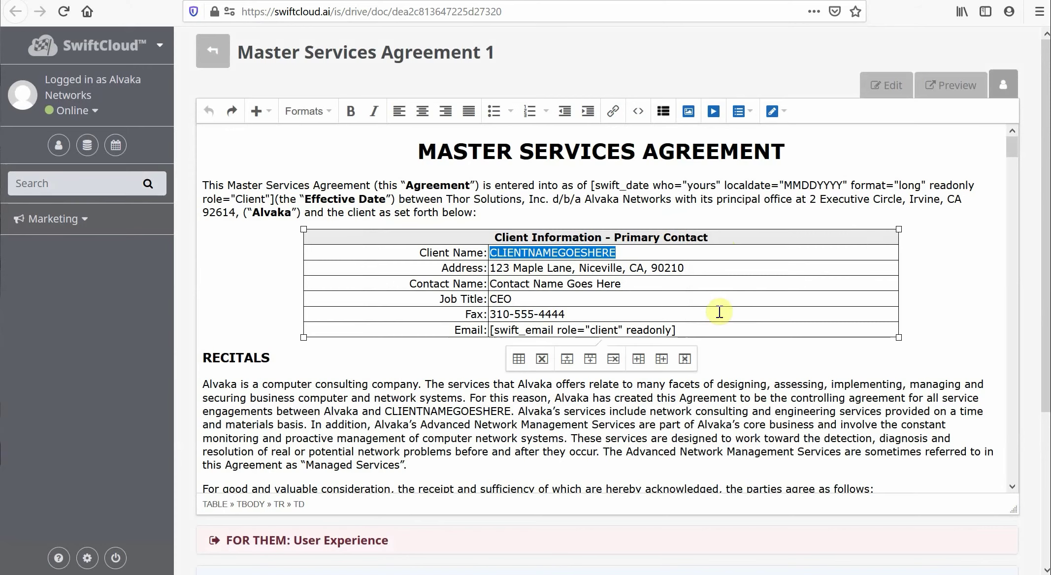
- Examine the email shortcode in the Client Information table and highlight its readonly attribute
{"action": "left_click", "coordinate": [688, 330]}
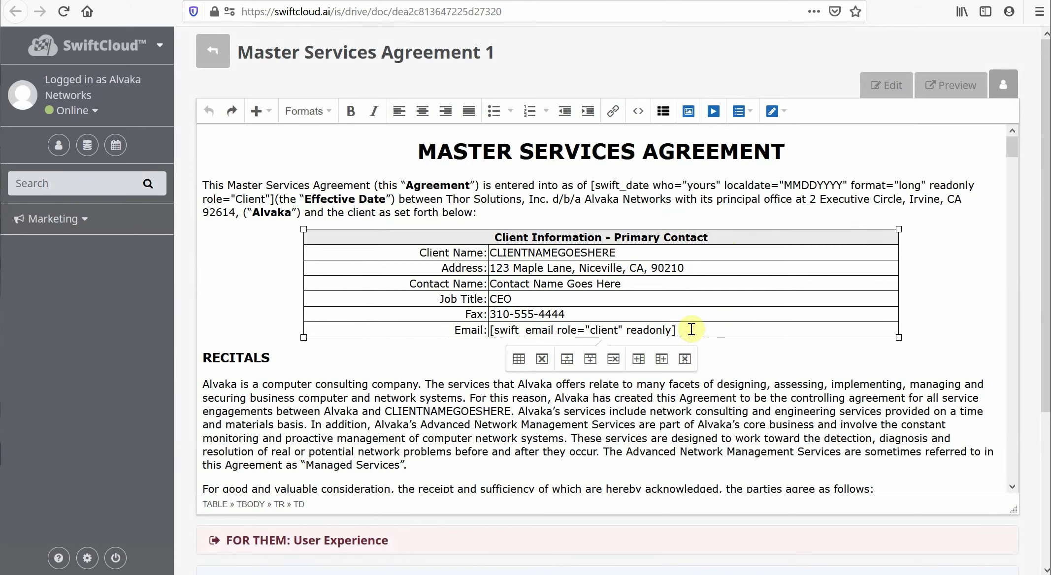
{"action": "left_click_drag", "start_coordinate": [689, 330], "coordinate": [483, 330]}
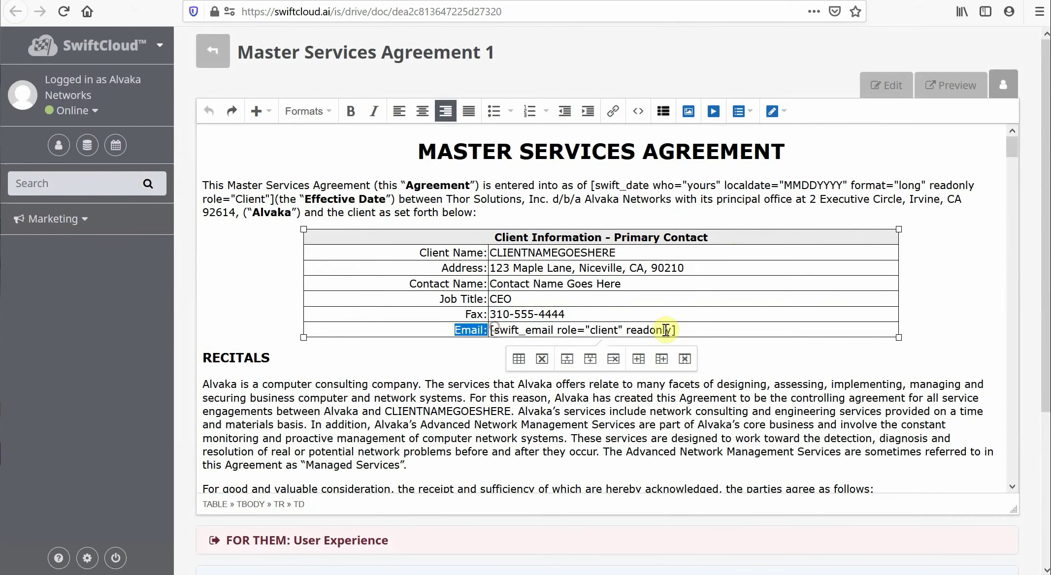
{"action": "left_click_drag", "start_coordinate": [701, 330], "coordinate": [494, 328]}
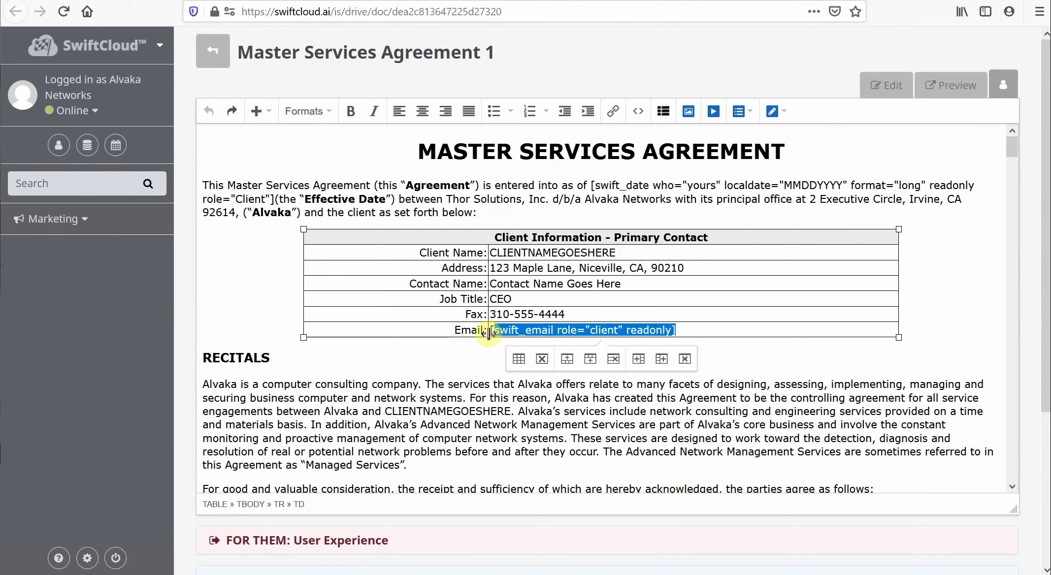
{"action": "left_click", "coordinate": [643, 327]}
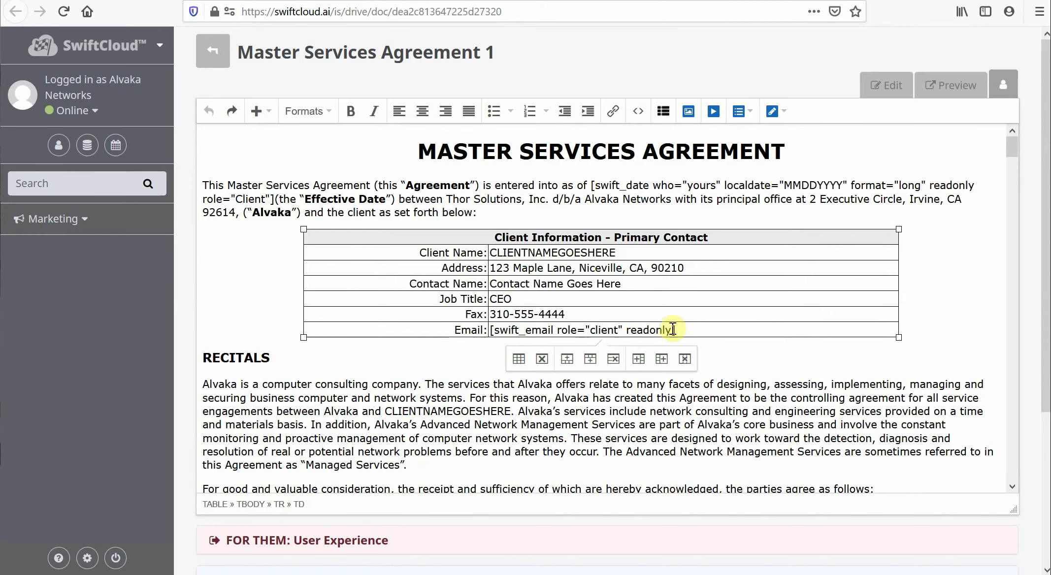
{"action": "left_click_drag", "start_coordinate": [672, 330], "coordinate": [647, 329]}
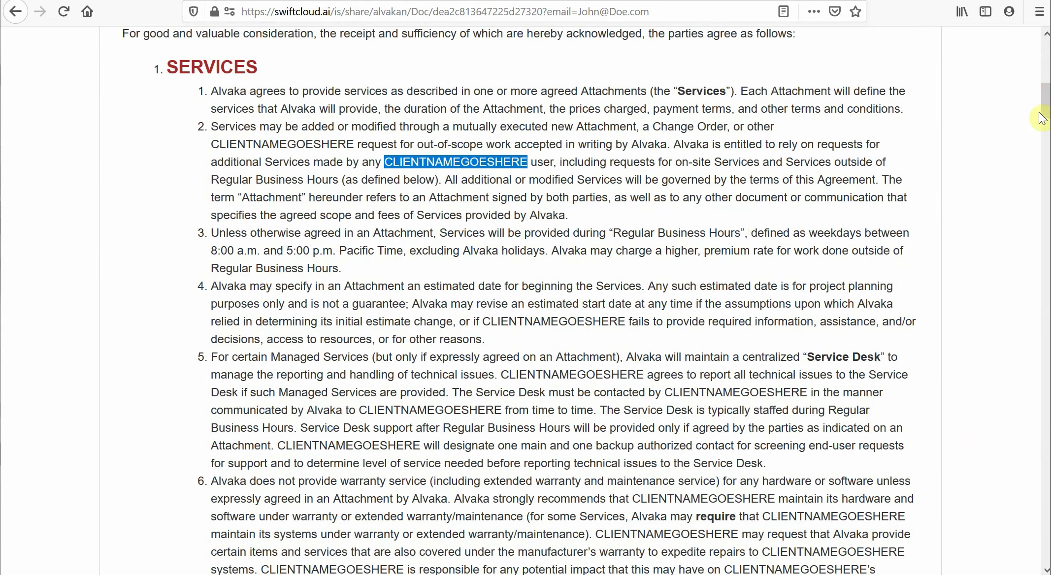
- Compare the Email row of the agreement preview with the email value in the page address and highlight that value
{"action": "scroll", "coordinate": [655, 437], "scroll_direction": "up", "scroll_amount": 10}
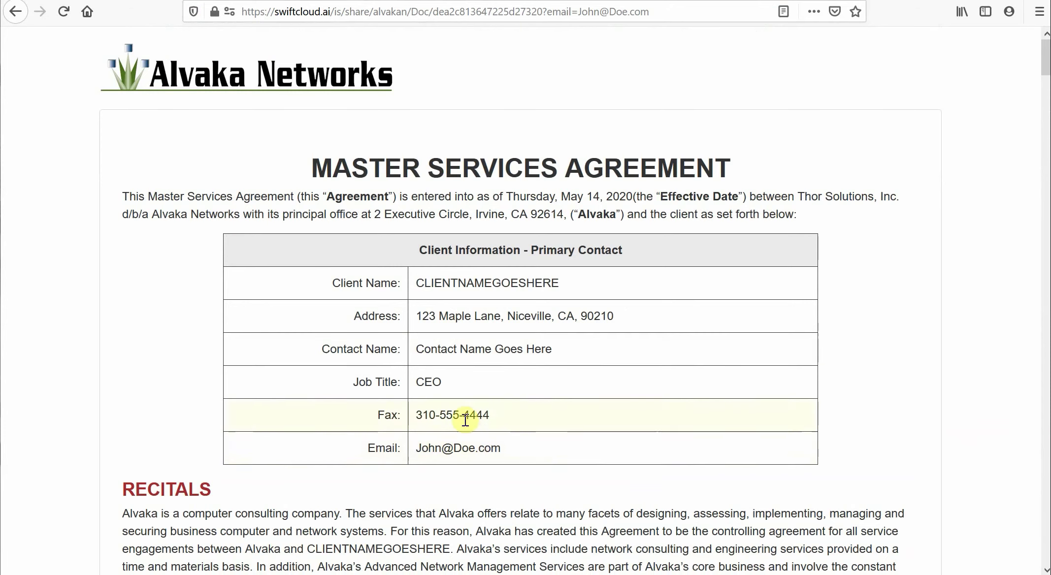
{"action": "left_click", "coordinate": [544, 10]}
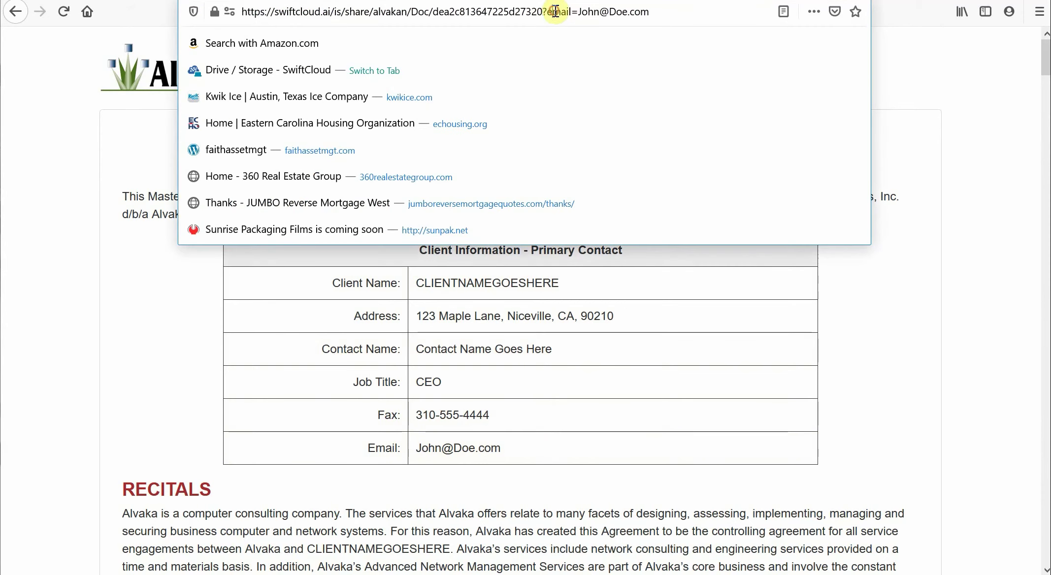
{"action": "left_click_drag", "start_coordinate": [571, 11], "coordinate": [581, 11]}
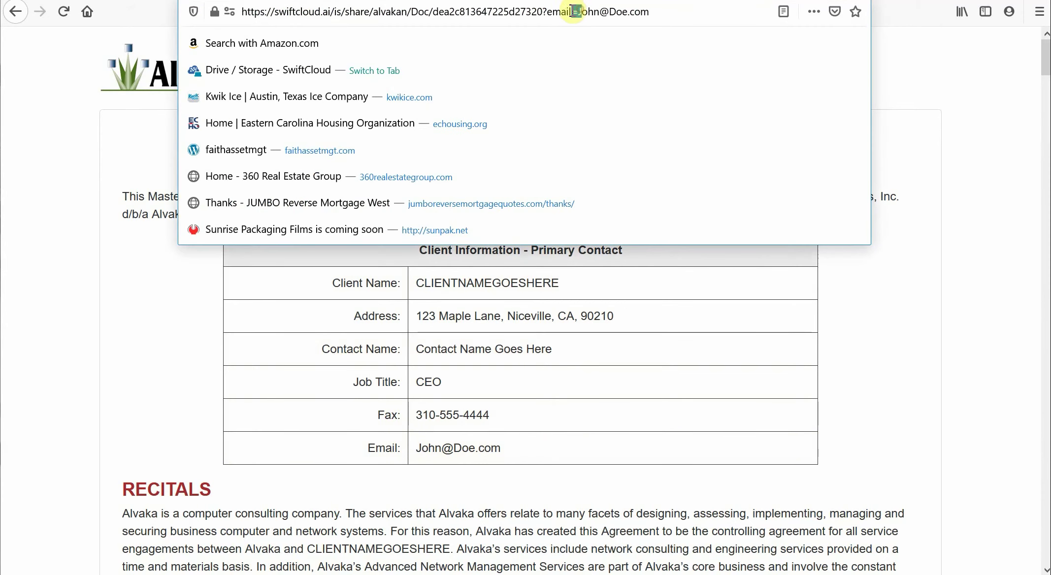
{"action": "left_click_drag", "start_coordinate": [655, 11], "coordinate": [582, 11]}
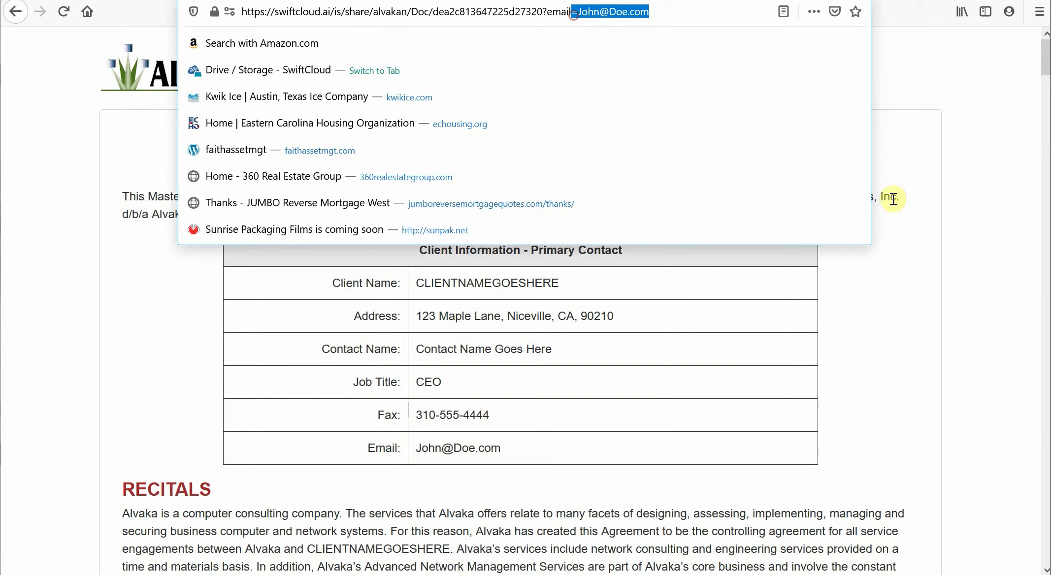
{"action": "left_click", "coordinate": [973, 208]}
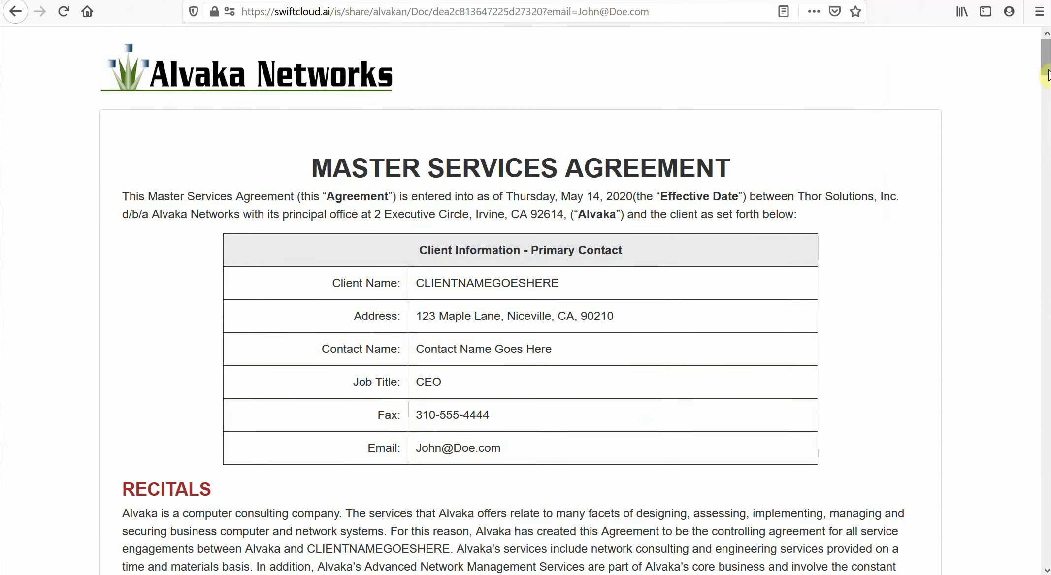
- Examine the signature section at the end of the agreement preview and return to the beginning
{"action": "left_click_drag", "start_coordinate": [1044, 60], "coordinate": [1045, 529]}
{"action": "scroll", "coordinate": [187, 289], "scroll_direction": "down", "scroll_amount": 1}
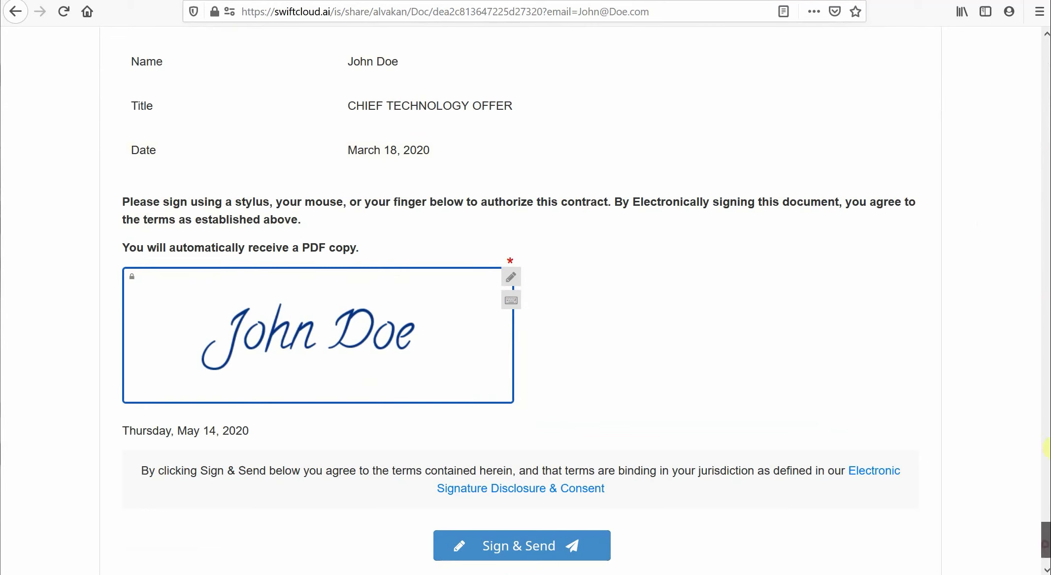
{"action": "left_click_drag", "start_coordinate": [1045, 544], "coordinate": [1023, 46]}
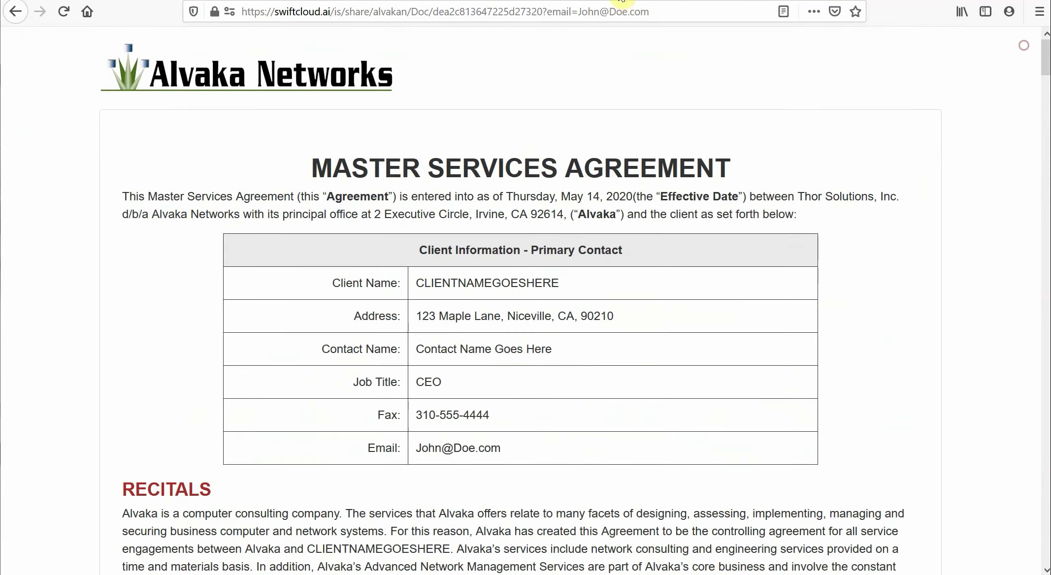
- Check the shortcode in the editable agreement against the preview, and highlight the whole email parameter in the preview's page address
{"action": "left_click", "coordinate": [620, 1]}
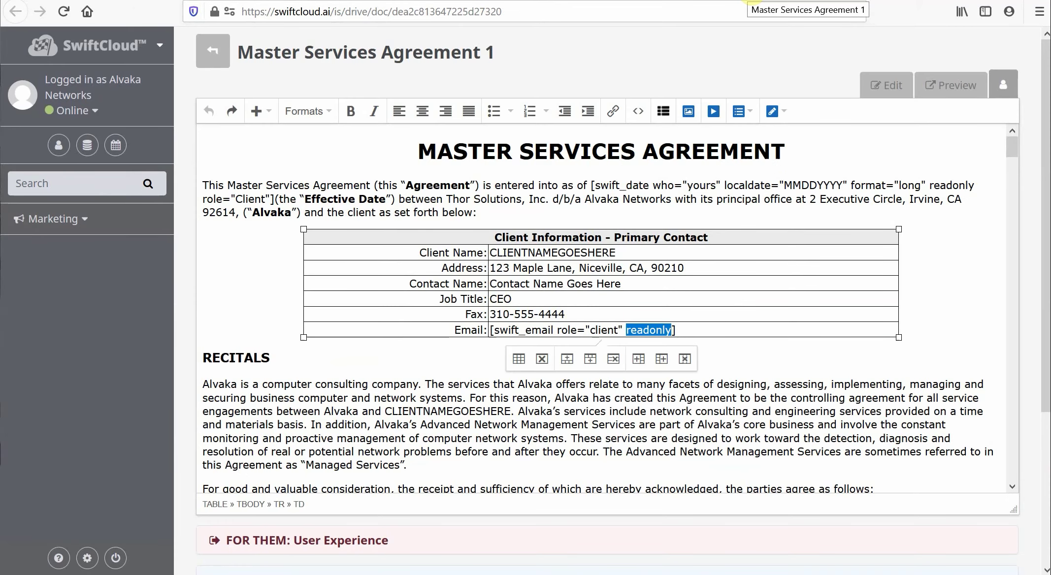
{"action": "left_click", "coordinate": [753, 2]}
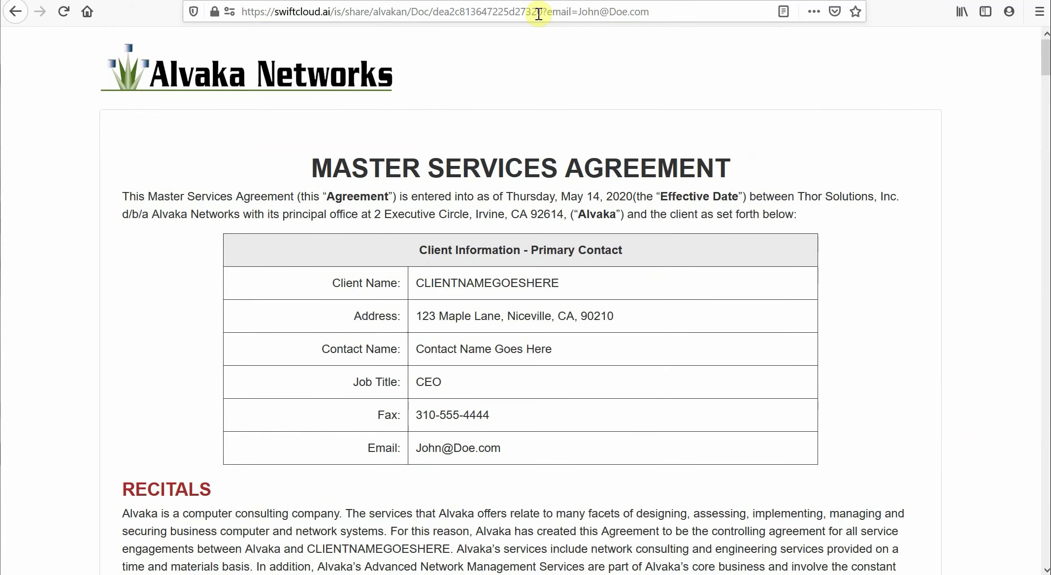
{"action": "left_click_drag", "start_coordinate": [543, 15], "coordinate": [805, 28]}
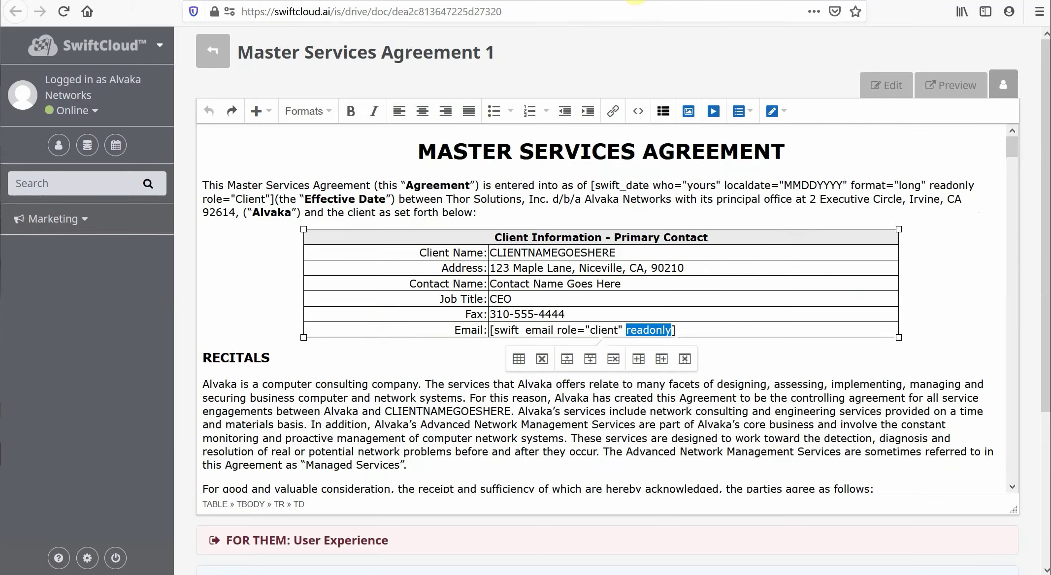
- Set the user experience to forward signers to a SwiftCloud Doc or e-Signature agreement, choosing the Statement of Work doc
{"action": "scroll", "coordinate": [789, 425], "scroll_direction": "down", "scroll_amount": 12}
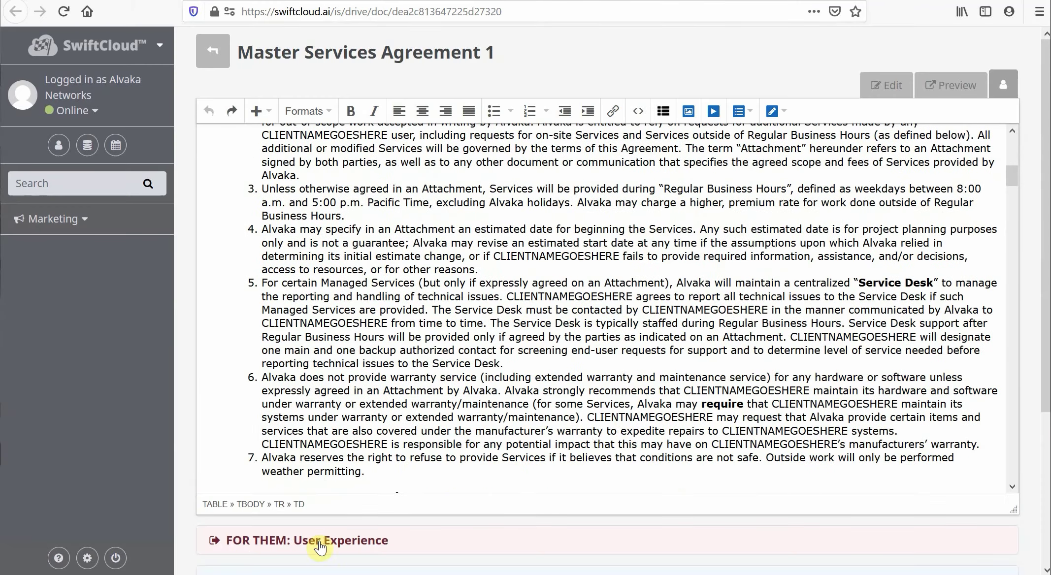
{"action": "scroll", "coordinate": [541, 354], "scroll_direction": "down", "scroll_amount": 10}
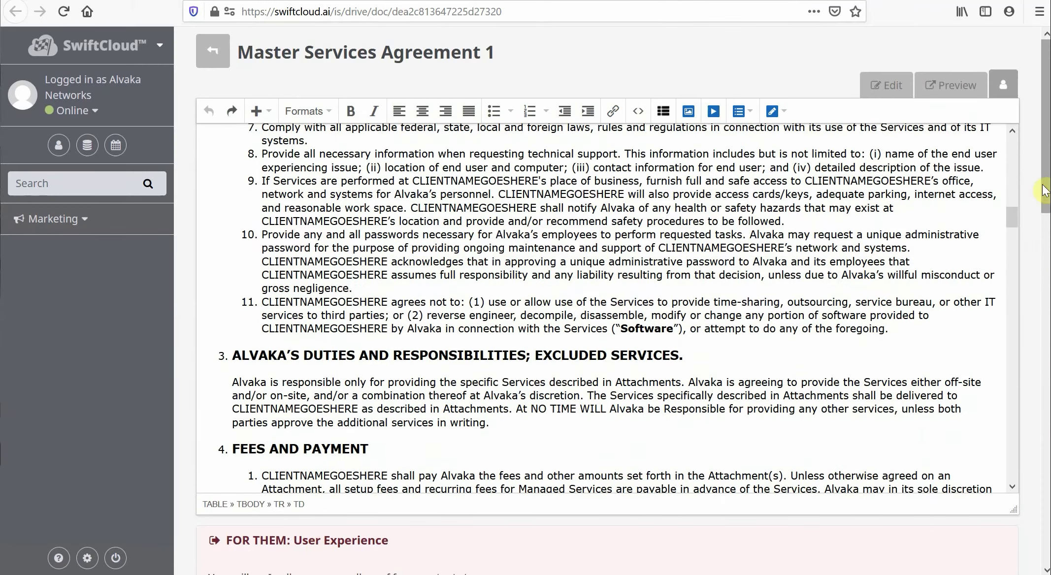
{"action": "scroll", "coordinate": [1045, 257], "scroll_direction": "down", "scroll_amount": 1}
{"action": "scroll", "coordinate": [1046, 258], "scroll_direction": "down", "scroll_amount": 10}
{"action": "left_click", "coordinate": [390, 204]}
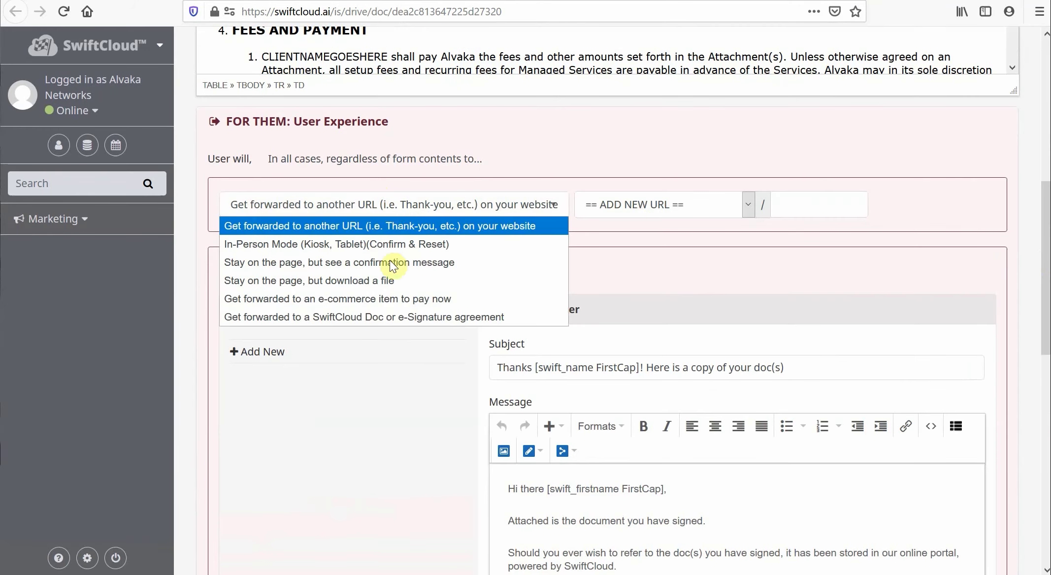
{"action": "left_click", "coordinate": [392, 316]}
{"action": "left_click", "coordinate": [650, 206]}
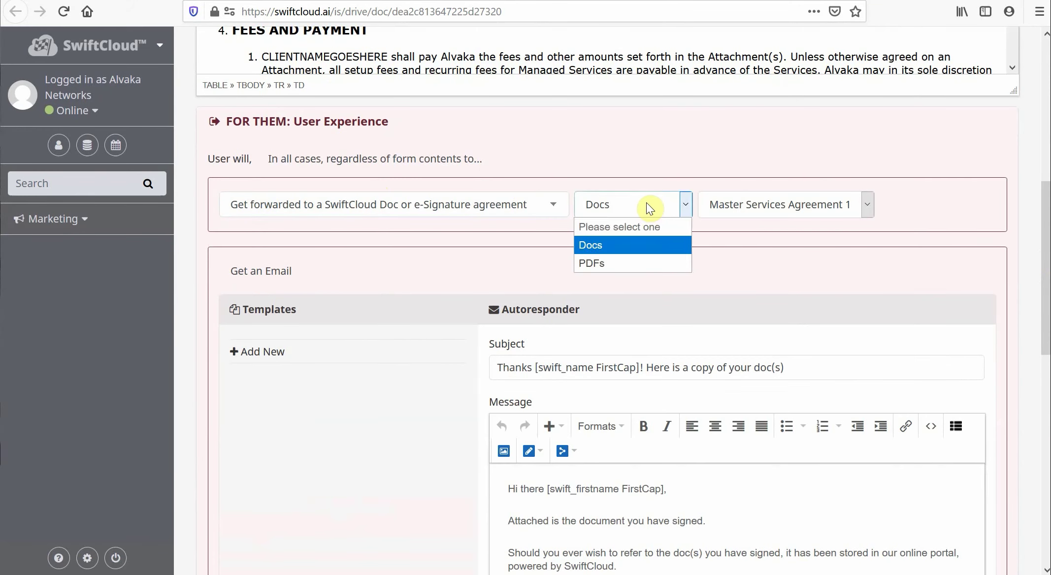
{"action": "left_click", "coordinate": [649, 206]}
{"action": "left_click", "coordinate": [793, 213]}
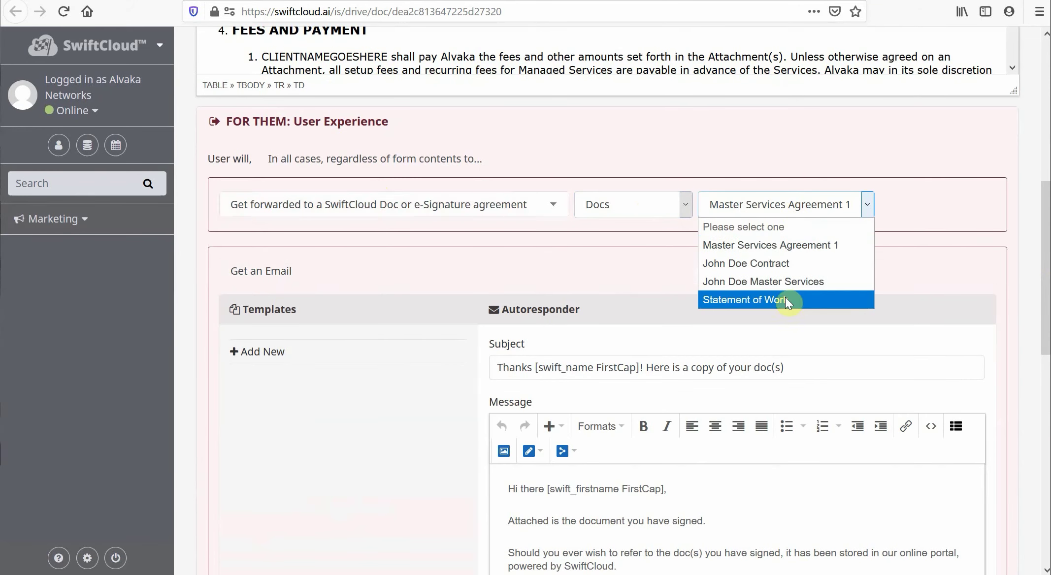
{"action": "left_click", "coordinate": [724, 298]}
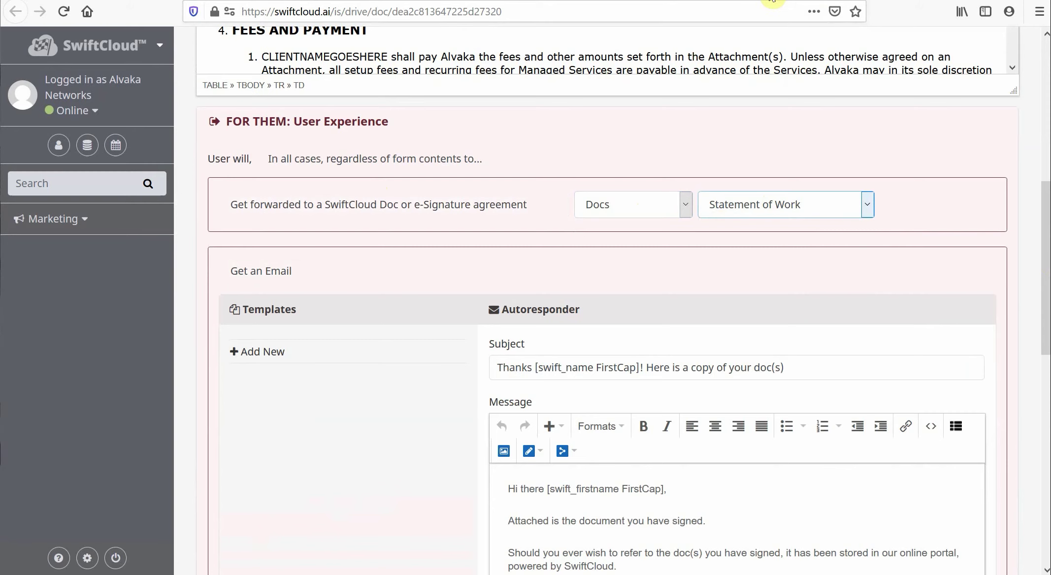
- Remove the autoresponder message's body text between the greeting and the signed-document attachment shortcode
{"action": "scroll", "coordinate": [708, 415], "scroll_direction": "down", "scroll_amount": 5}
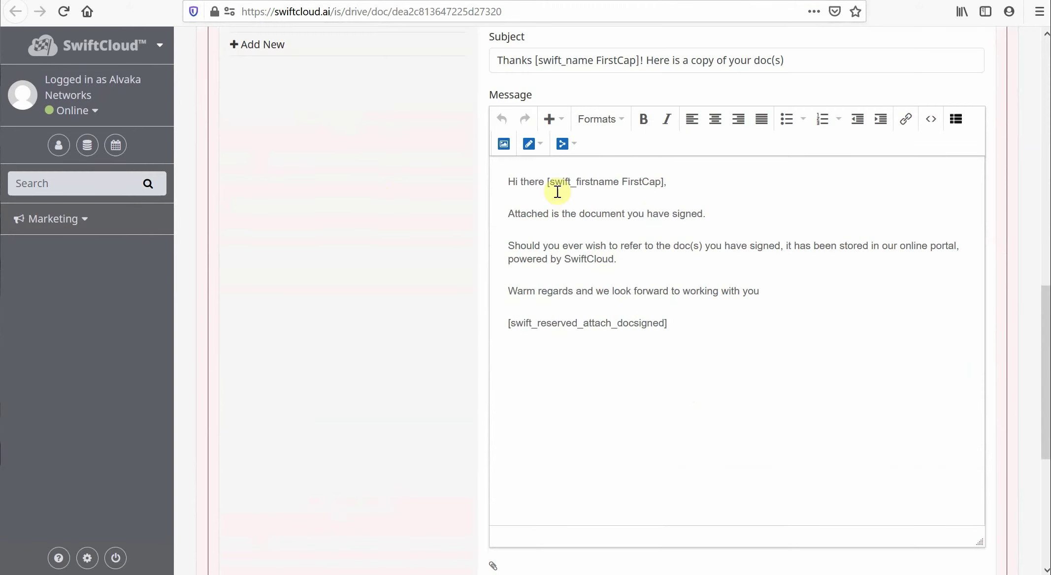
{"action": "left_click_drag", "start_coordinate": [761, 291], "coordinate": [507, 214]}
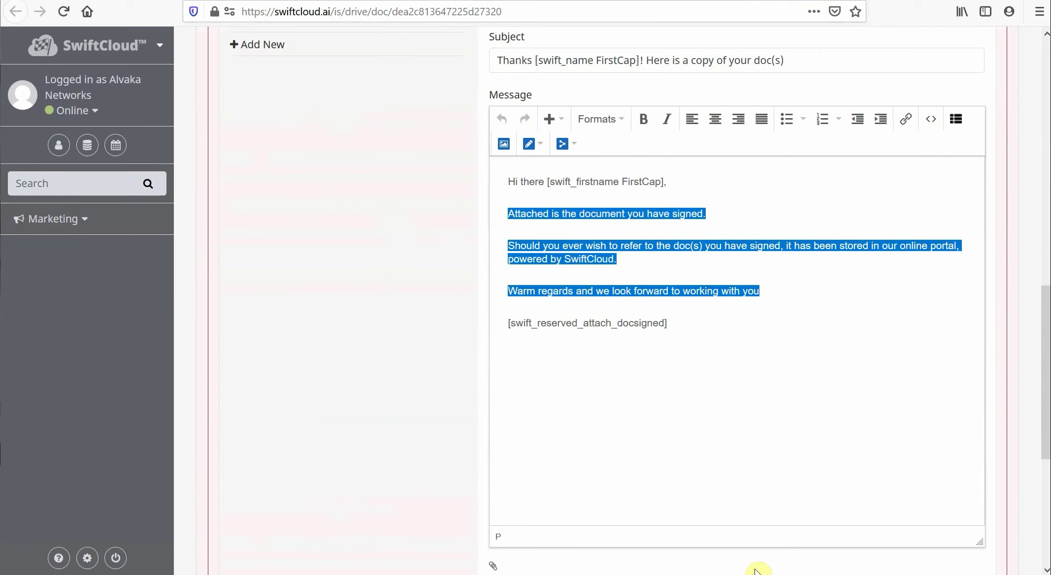
{"action": "type", "text": "SDasdasd"}
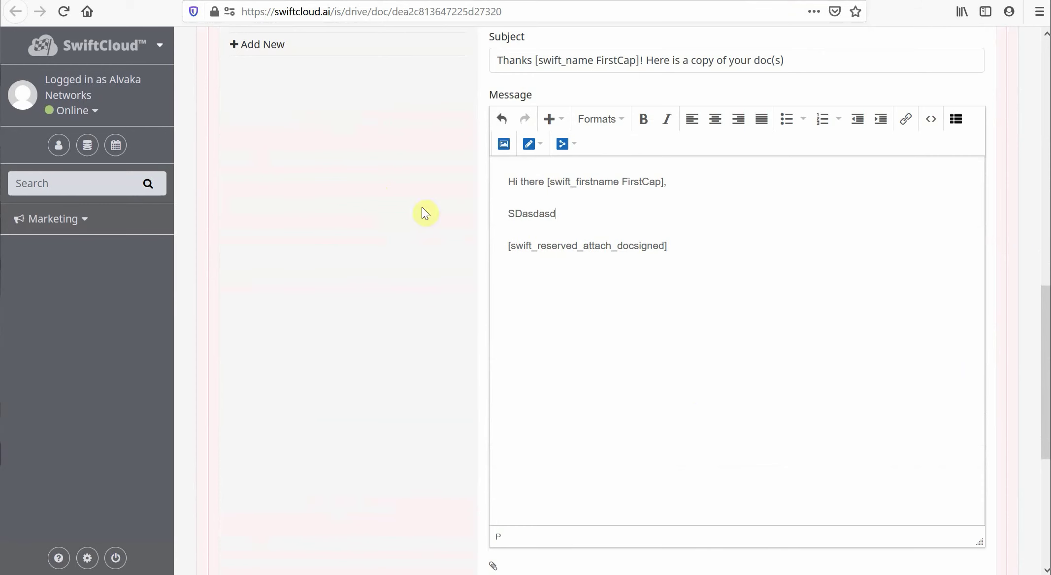
{"action": "key", "text": "shift+Home"}
{"action": "key", "text": "BackSpace"}
- Highlight the [swift_reserved_attach_docsigned] shortcode in the autoresponder message and review the forwarding setting above it
{"action": "left_click_drag", "start_coordinate": [731, 246], "coordinate": [465, 254]}
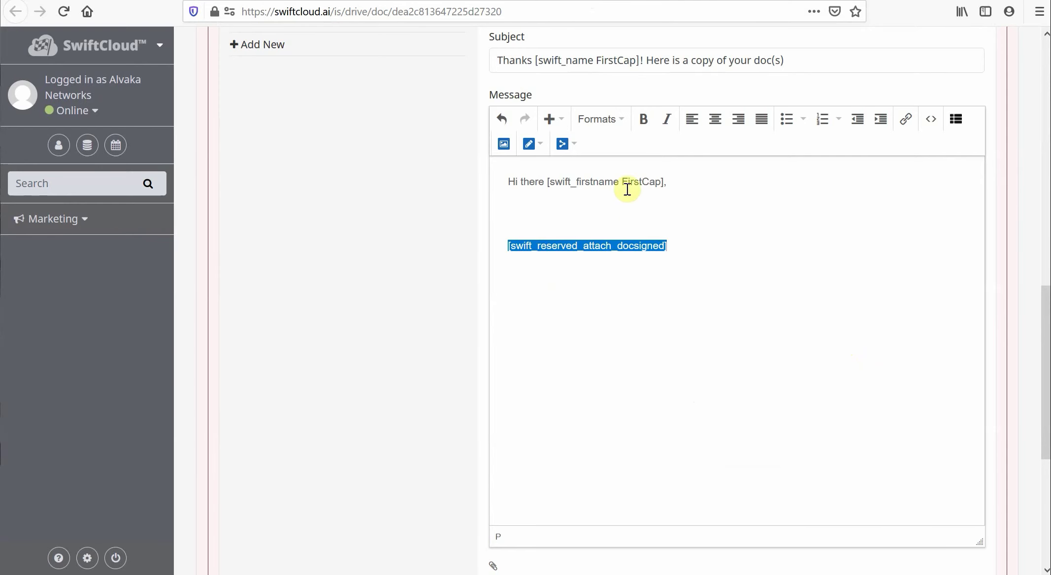
{"action": "left_click", "coordinate": [628, 209]}
{"action": "scroll", "coordinate": [734, 270], "scroll_direction": "up", "scroll_amount": 7}
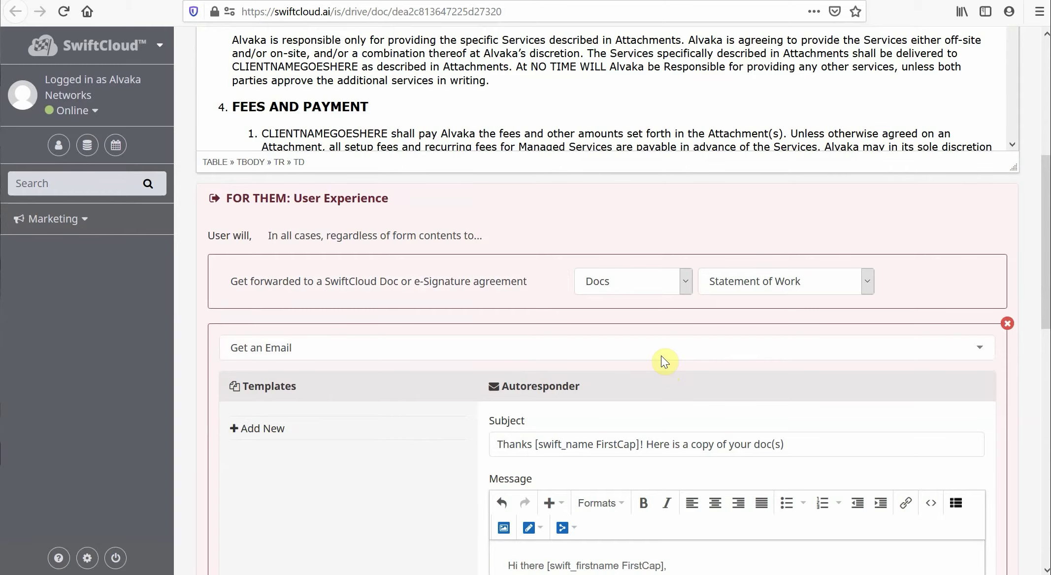
{"action": "scroll", "coordinate": [660, 355], "scroll_direction": "down", "scroll_amount": 5}
{"action": "triple_click", "coordinate": [617, 321]}
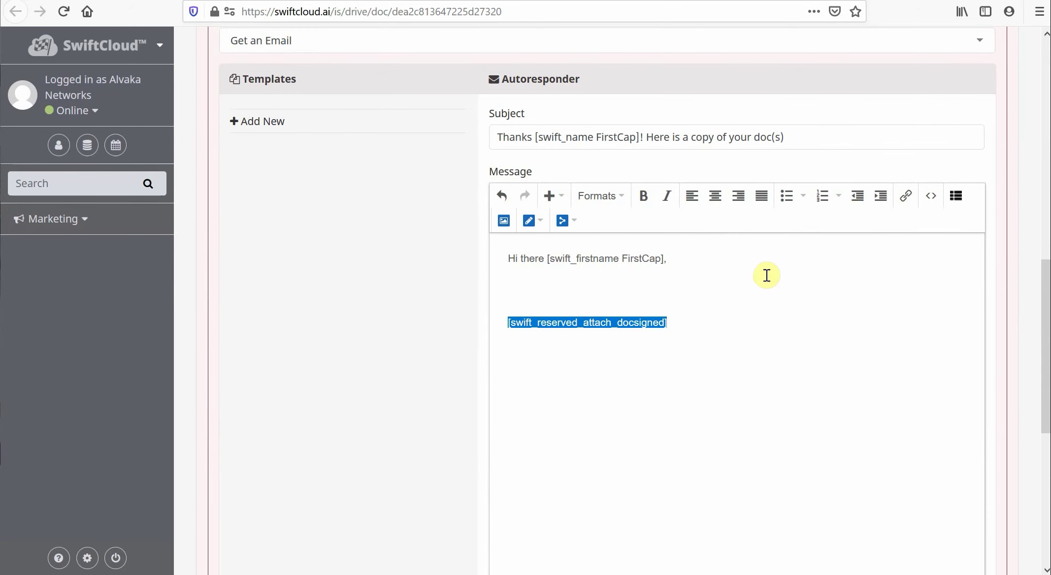
- Return to the beginning of the agreement, view the Find & Replace note in Notepad, and minimize it
{"action": "left_click", "coordinate": [1044, 251]}
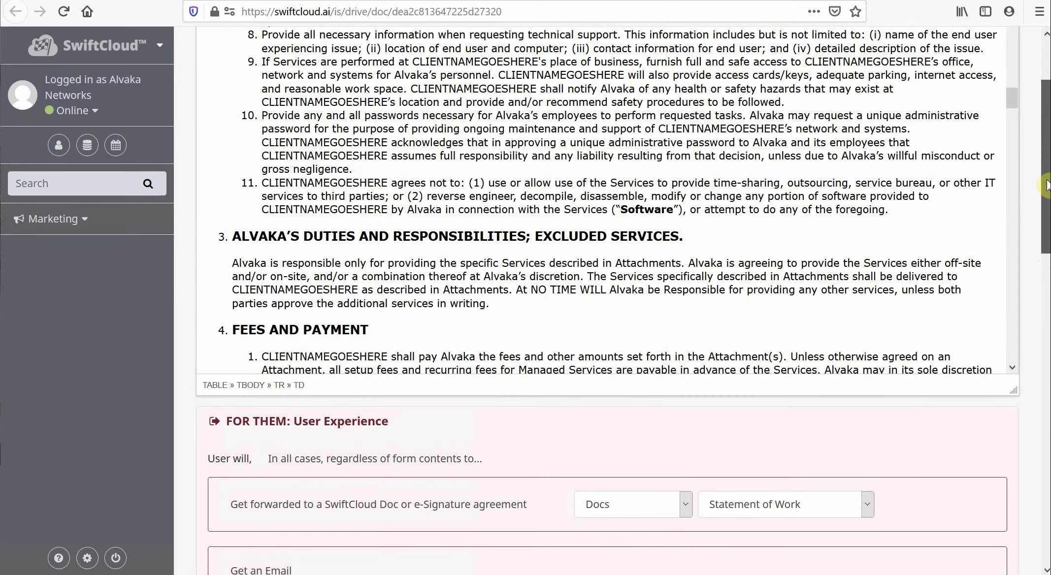
{"action": "scroll", "coordinate": [1047, 210], "scroll_direction": "up", "scroll_amount": 3}
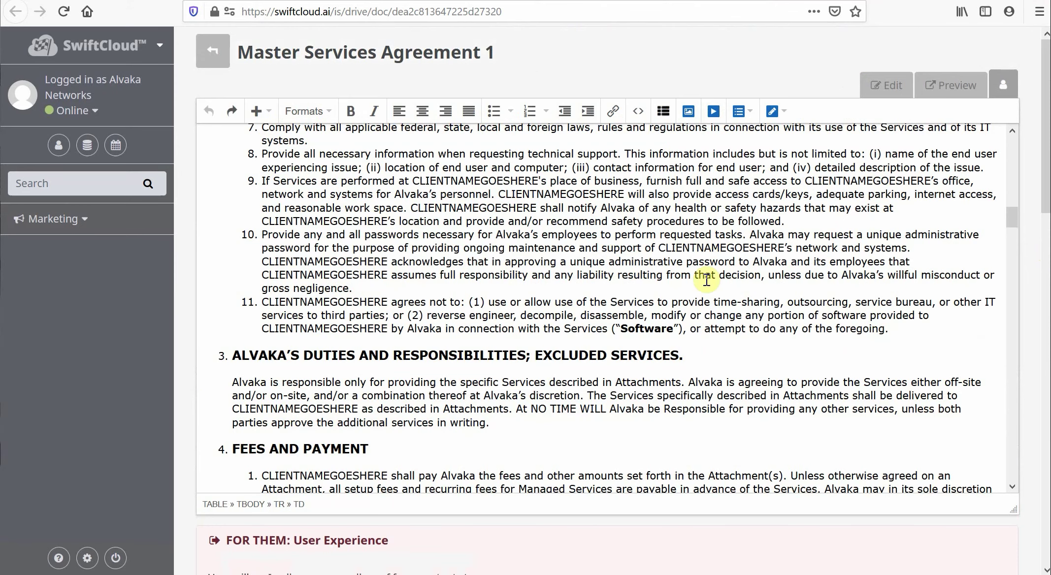
{"action": "left_click", "coordinate": [624, 209]}
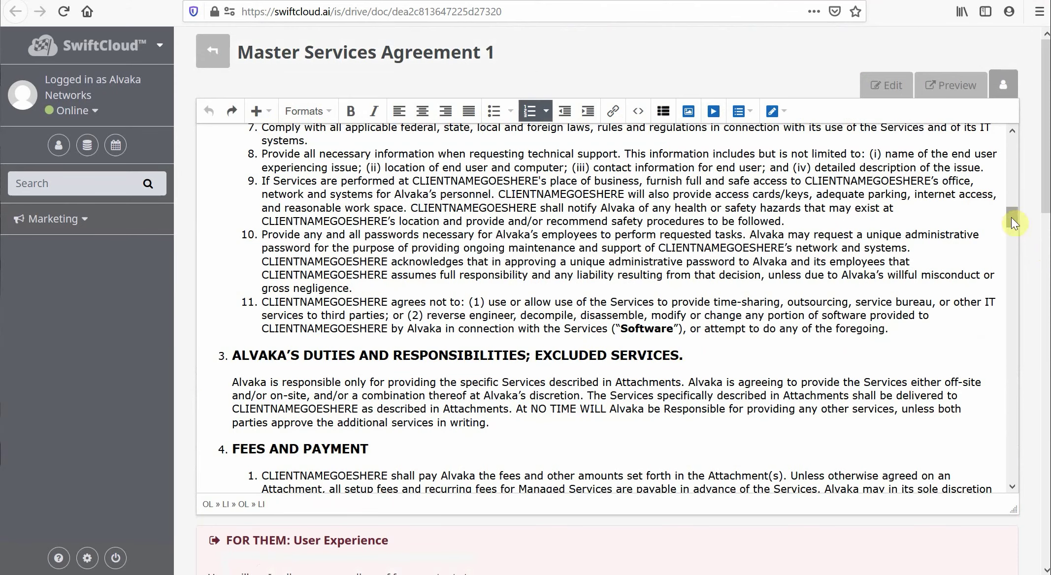
{"action": "left_click_drag", "start_coordinate": [1010, 217], "coordinate": [1004, 141]}
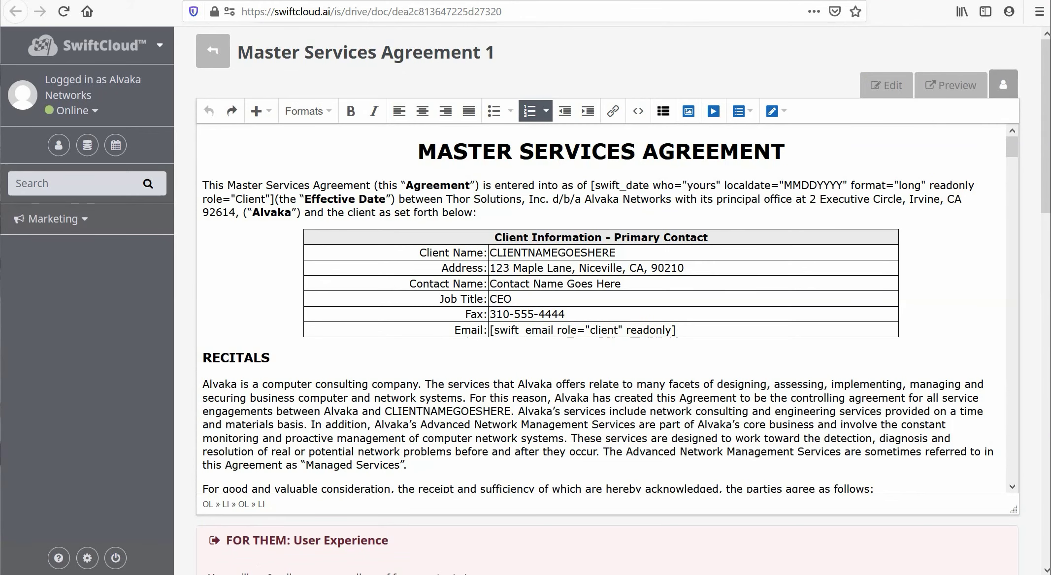
{"action": "key", "text": "alt+Tab"}
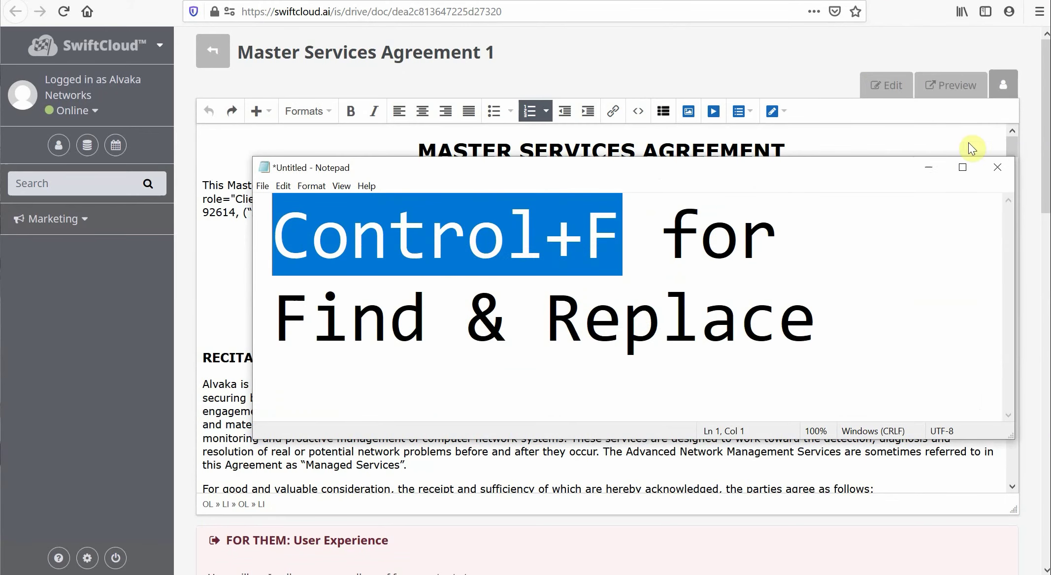
{"action": "left_click", "coordinate": [928, 171]}
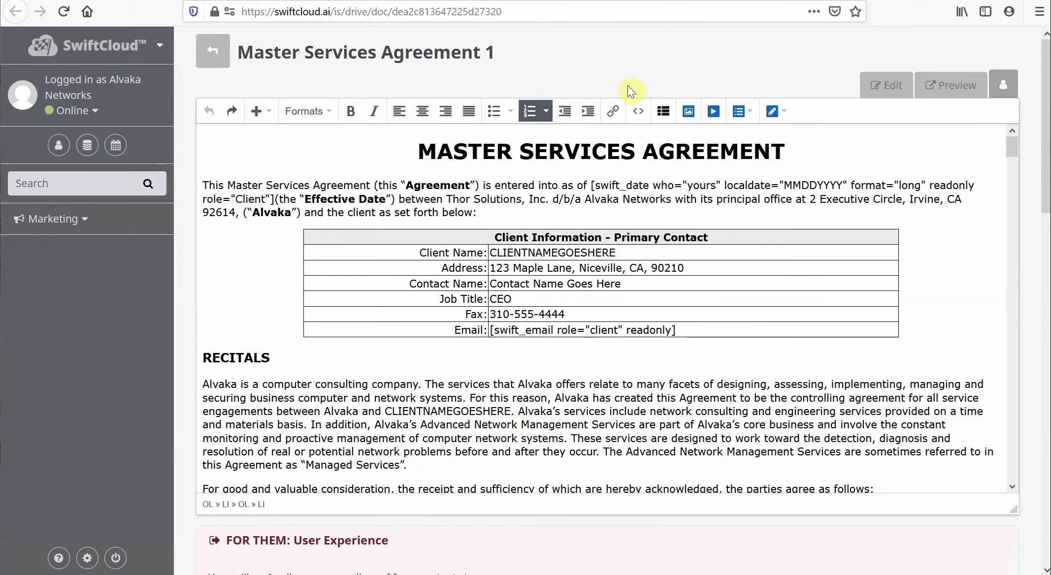
- Start saving a copy of the agreement, name it with the client's name followed by SOW, and close the dialog without saving
{"action": "left_click_drag", "start_coordinate": [1045, 123], "coordinate": [1046, 472]}
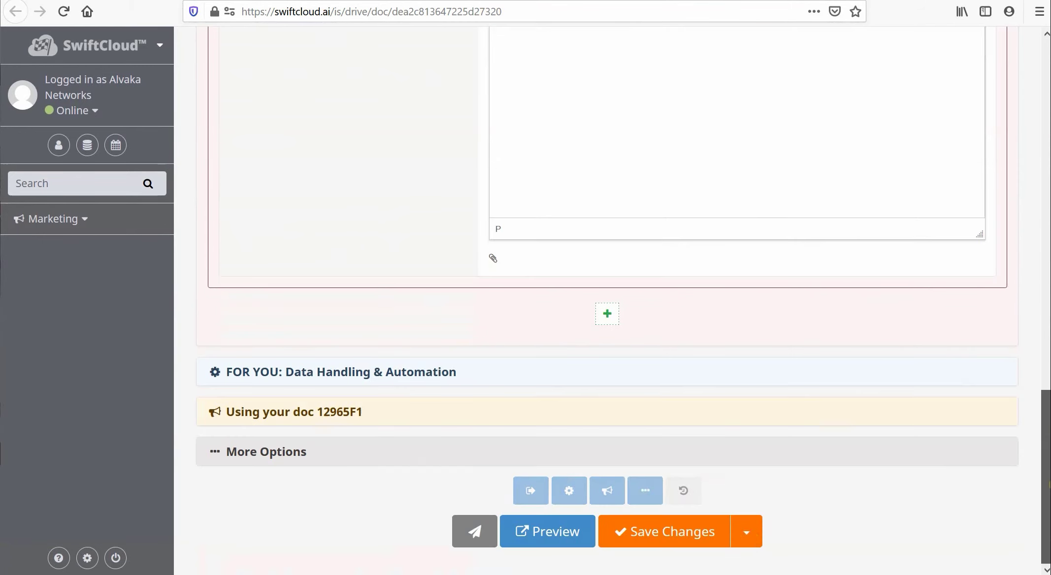
{"action": "left_click", "coordinate": [750, 536]}
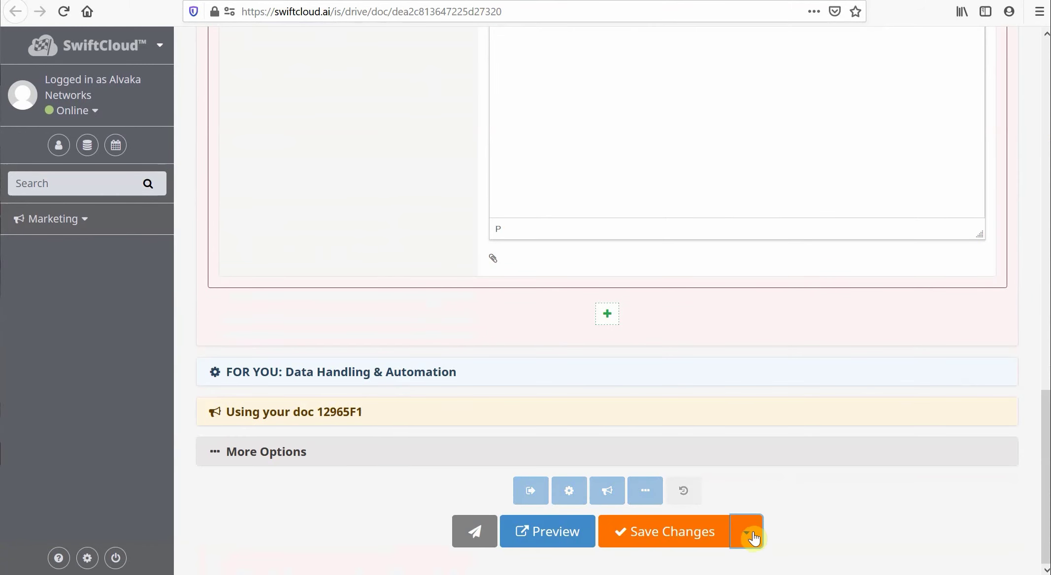
{"action": "left_click", "coordinate": [751, 530]}
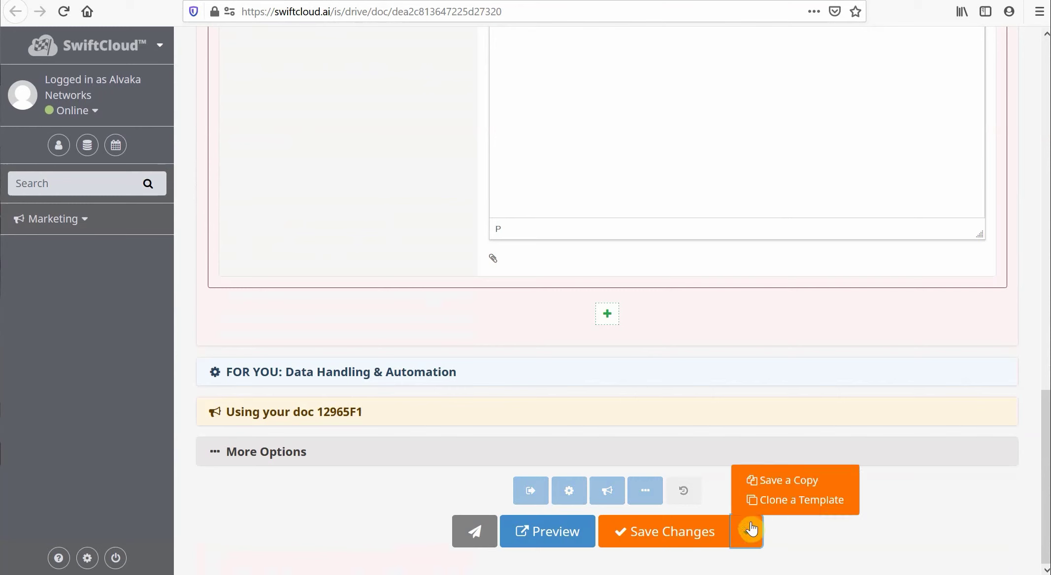
{"action": "left_click", "coordinate": [787, 487]}
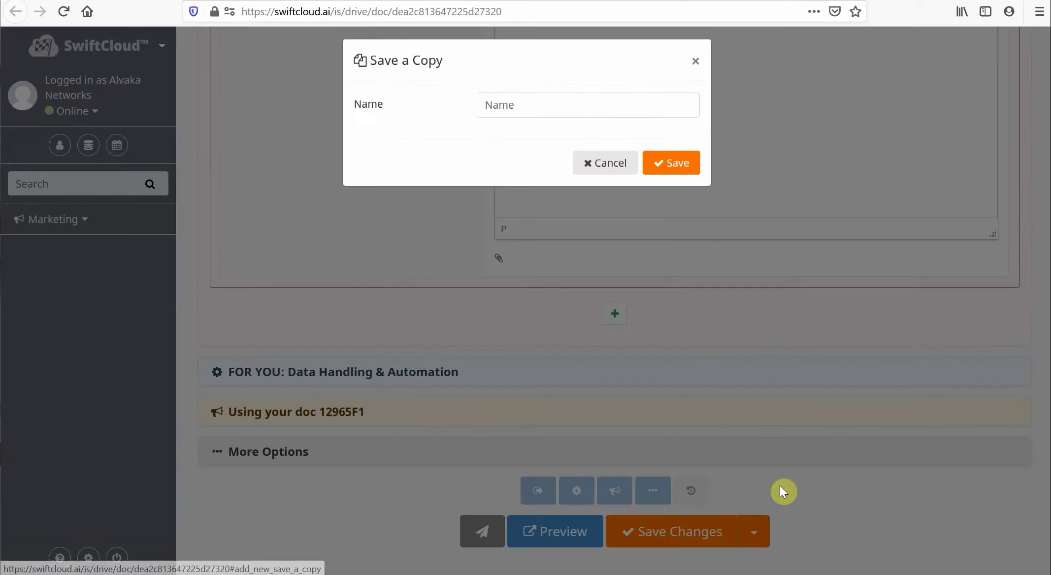
{"action": "left_click", "coordinate": [569, 106]}
{"action": "type", "text": "John"}
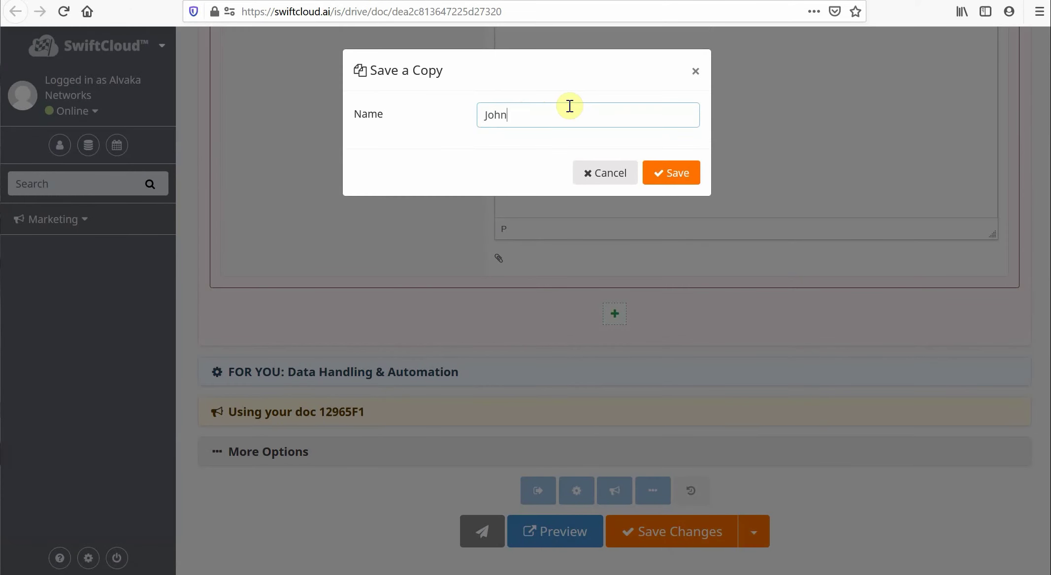
{"action": "type", "text": " Doe Contr"}
{"action": "key", "text": "BackSpace"}
{"action": "key", "text": "BackSpace"}
{"action": "key", "text": "BackSpace"}
{"action": "key", "text": "BackSpace"}
{"action": "key", "text": "BackSpace"}
{"action": "type", "text": "Statea"}
{"action": "key", "text": "BackSpace"}
{"action": "key", "text": "BackSpace"}
{"action": "key", "text": "BackSpace"}
{"action": "key", "text": "BackSpace"}
{"action": "key", "text": "BackSpace"}
{"action": "type", "text": "OW"}
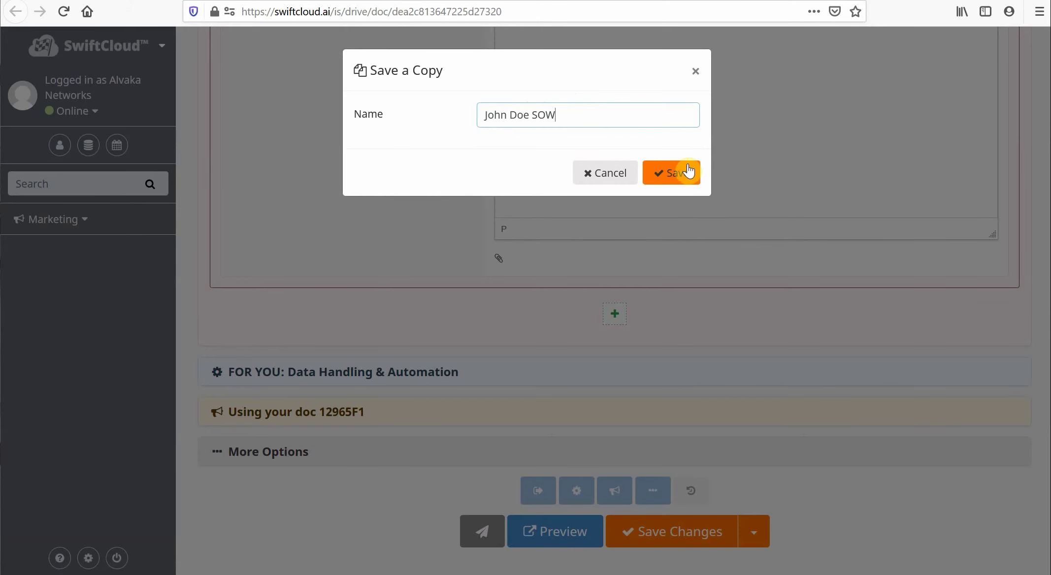
{"action": "left_click", "coordinate": [694, 71]}
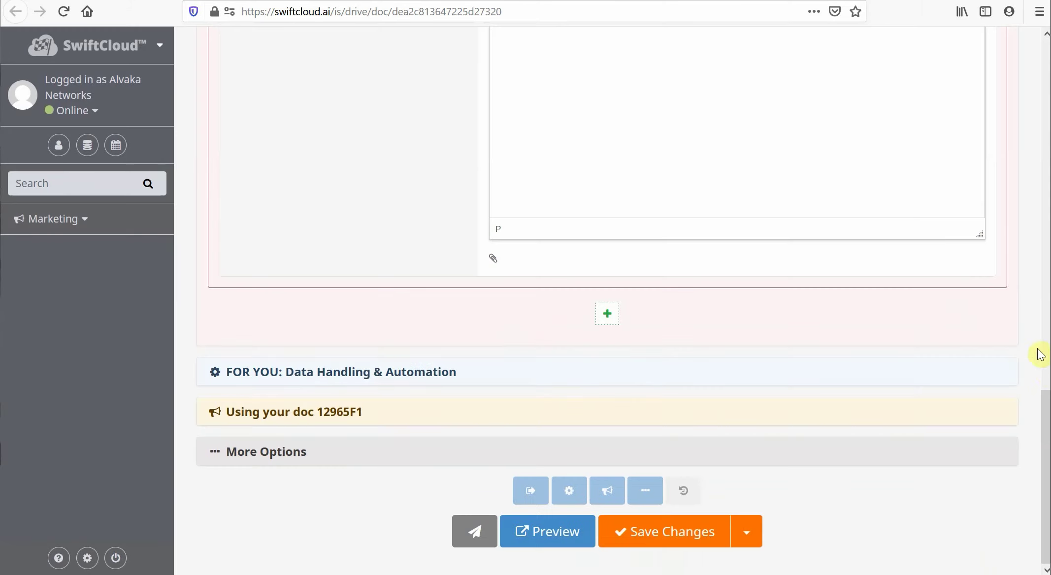
- Highlight the email shortcode in the Client Information table and compare it with the Email row of the agreement preview
{"action": "scroll", "coordinate": [1041, 365], "scroll_direction": "up", "scroll_amount": 20}
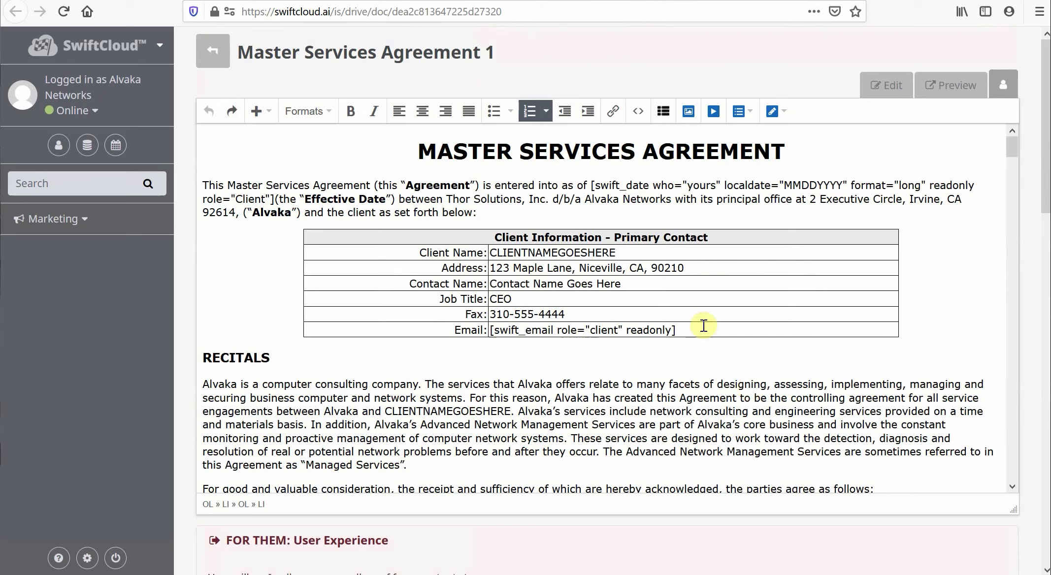
{"action": "left_click_drag", "start_coordinate": [698, 326], "coordinate": [490, 330]}
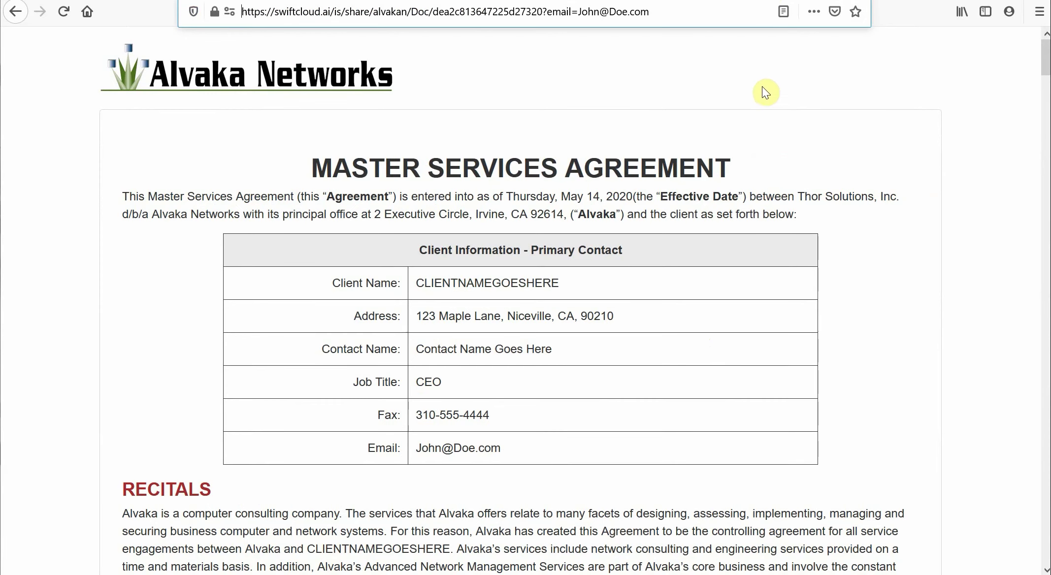